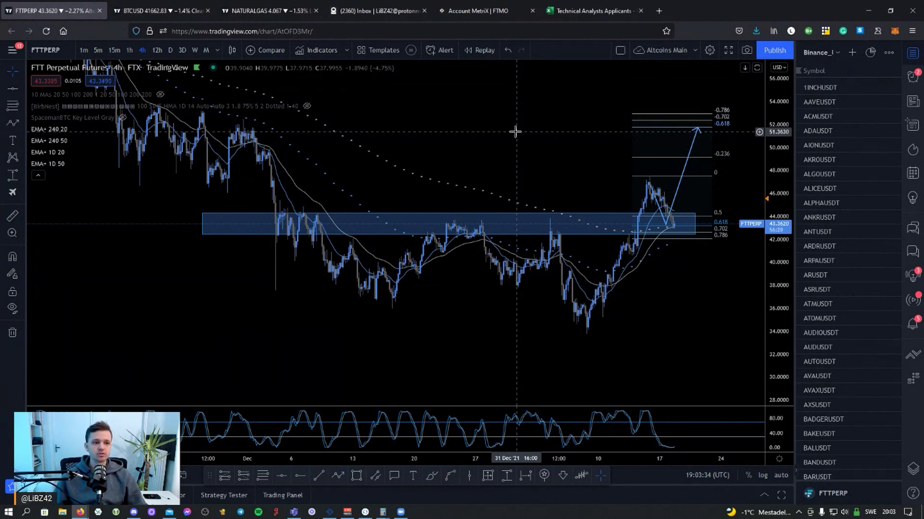
- Collapse the chart's indicator legend and load the FTX_PERP watchlist
{"action": "left_click", "coordinate": [39, 176]}
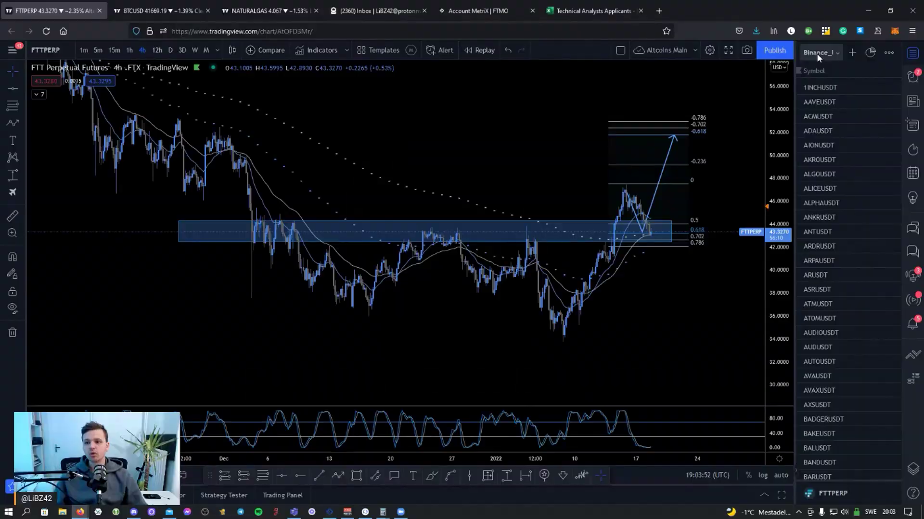
{"action": "left_click", "coordinate": [816, 53]}
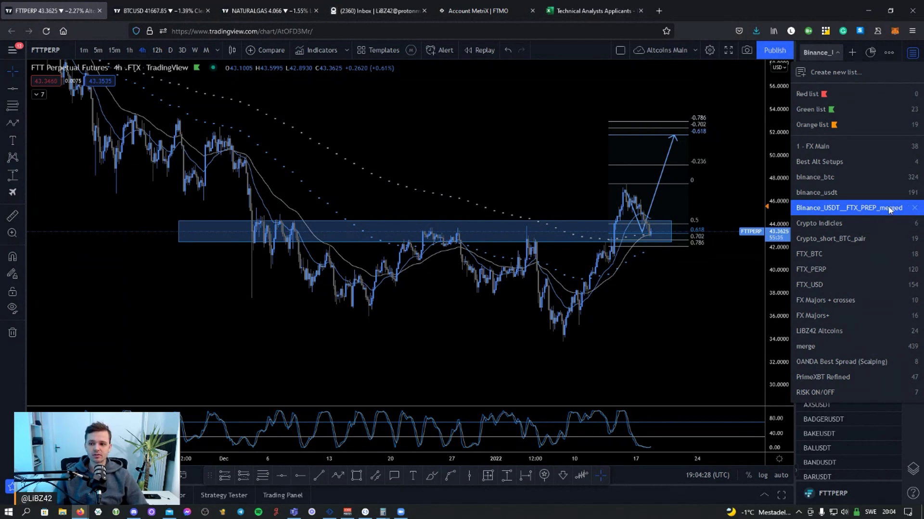
{"action": "left_click", "coordinate": [813, 270]}
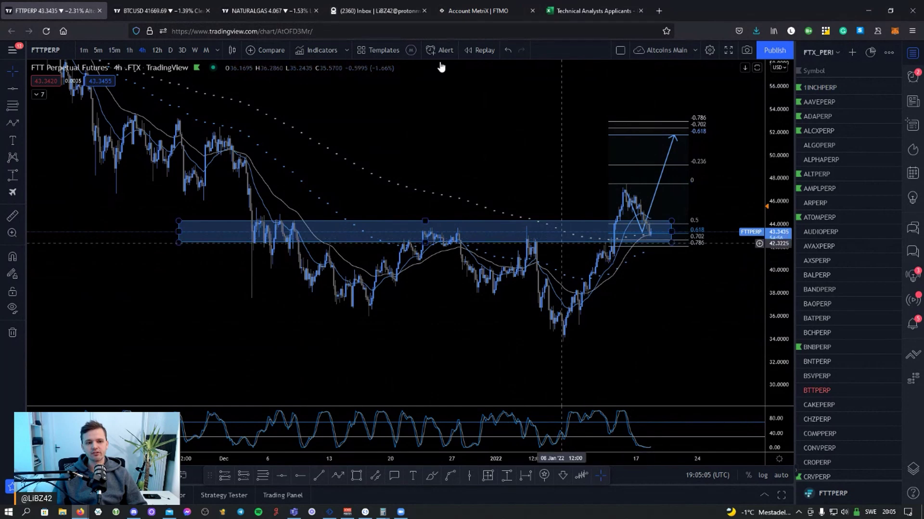
- Switch the FTTPERP chart to the daily timeframe and examine recent price action around the blue zone and moving averages
{"action": "left_click", "coordinate": [170, 50]}
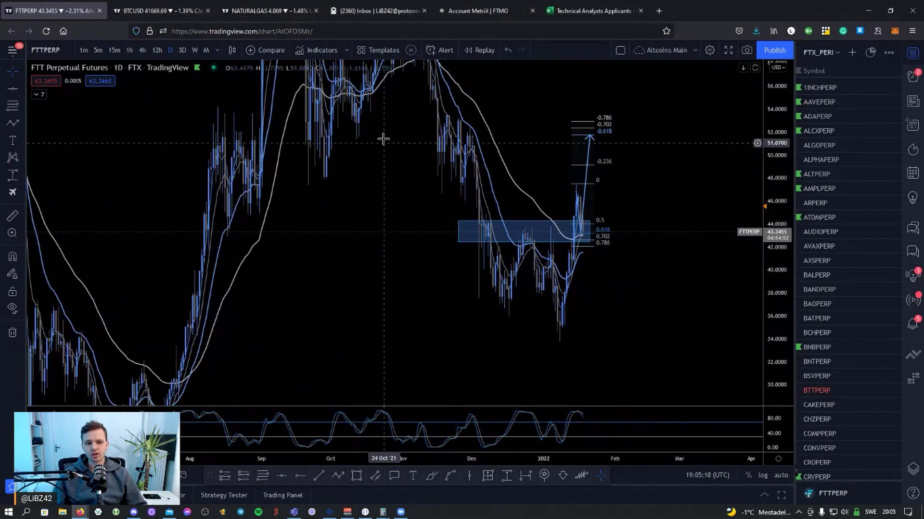
{"action": "left_click_drag", "start_coordinate": [383, 138], "coordinate": [619, 134]}
{"action": "scroll", "coordinate": [635, 94], "scroll_direction": "up", "scroll_amount": 3}
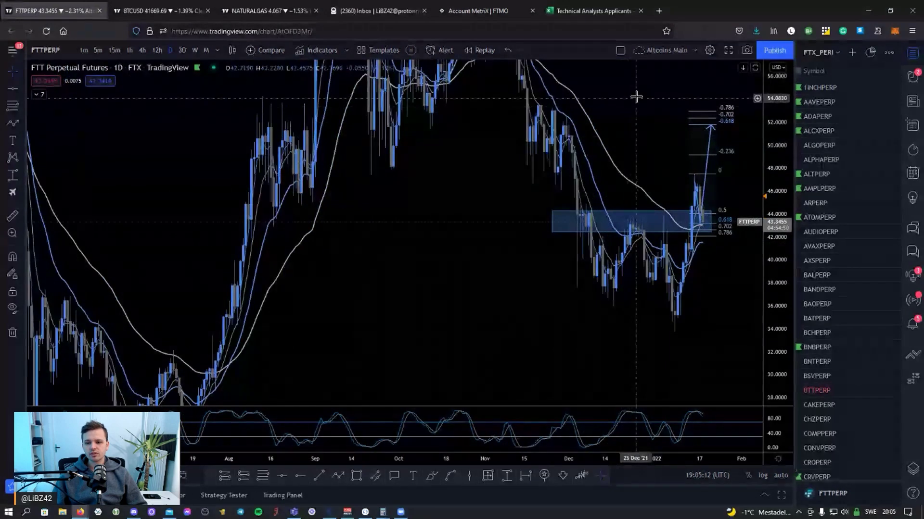
{"action": "left_click_drag", "start_coordinate": [784, 151], "coordinate": [785, 183]}
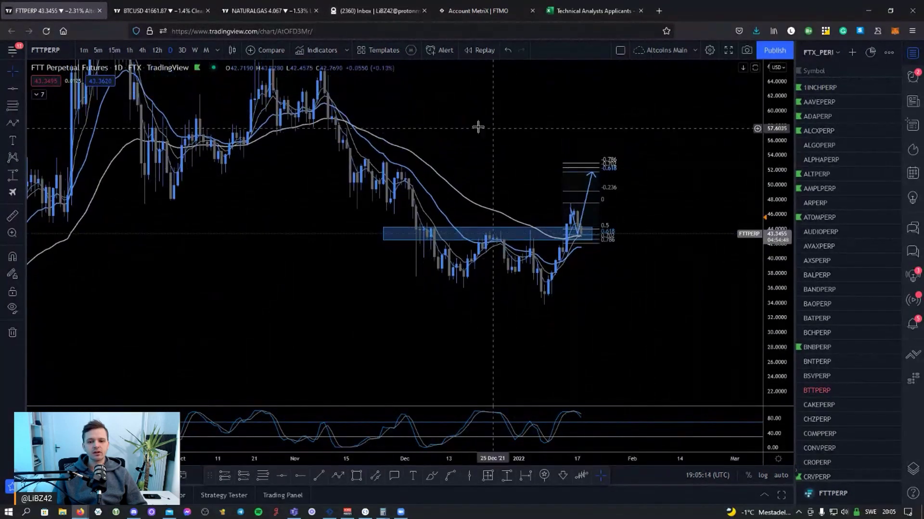
{"action": "left_click_drag", "start_coordinate": [478, 128], "coordinate": [508, 153]}
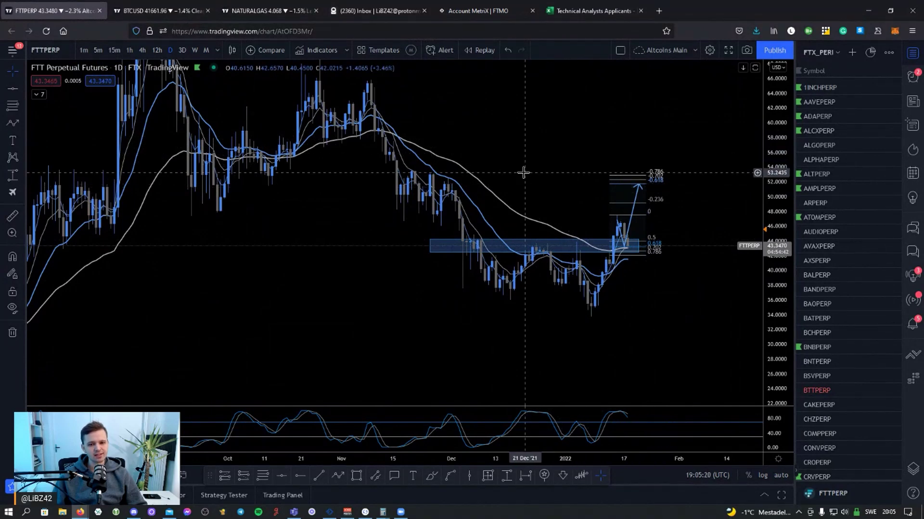
{"action": "left_click_drag", "start_coordinate": [523, 172], "coordinate": [495, 174]}
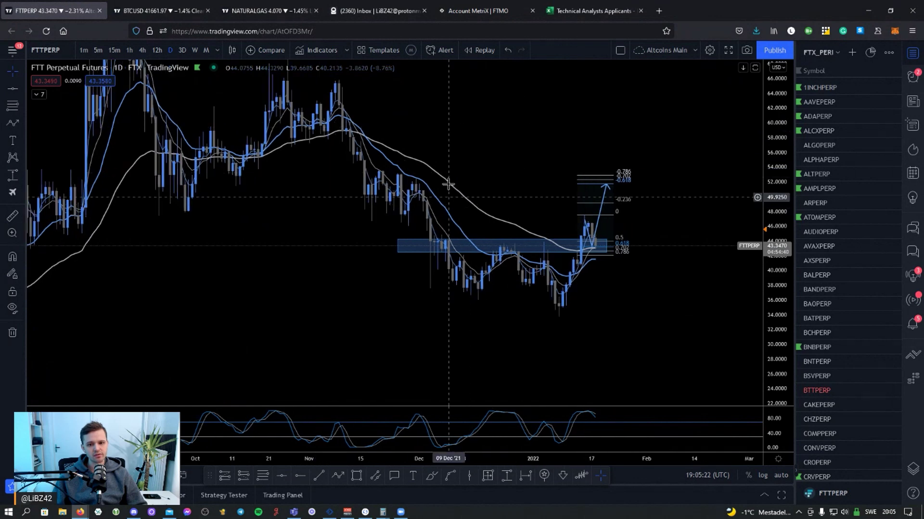
- Examine the daily BTCUSD chart around its blue zone, and return to the FTTPERP chart
{"action": "left_click", "coordinate": [153, 11]}
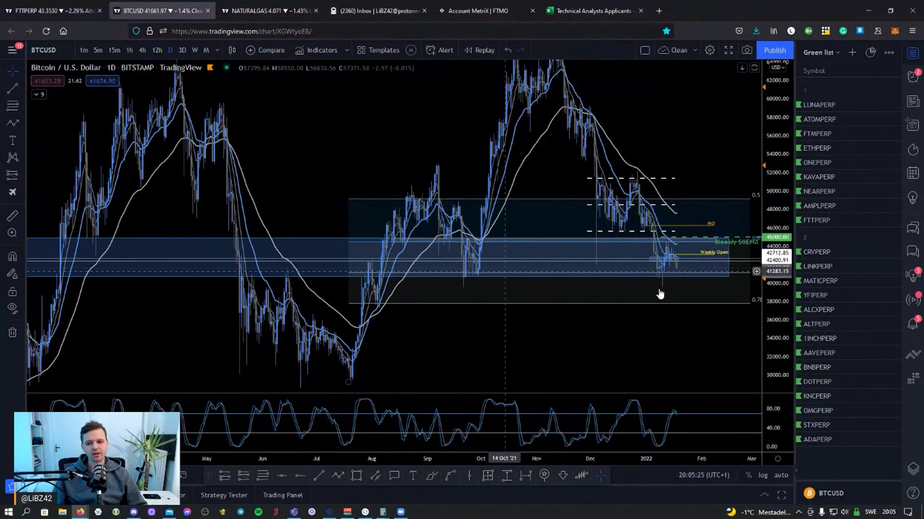
{"action": "scroll", "coordinate": [658, 288], "scroll_direction": "up", "scroll_amount": 3}
{"action": "scroll", "coordinate": [657, 278], "scroll_direction": "down", "scroll_amount": 2}
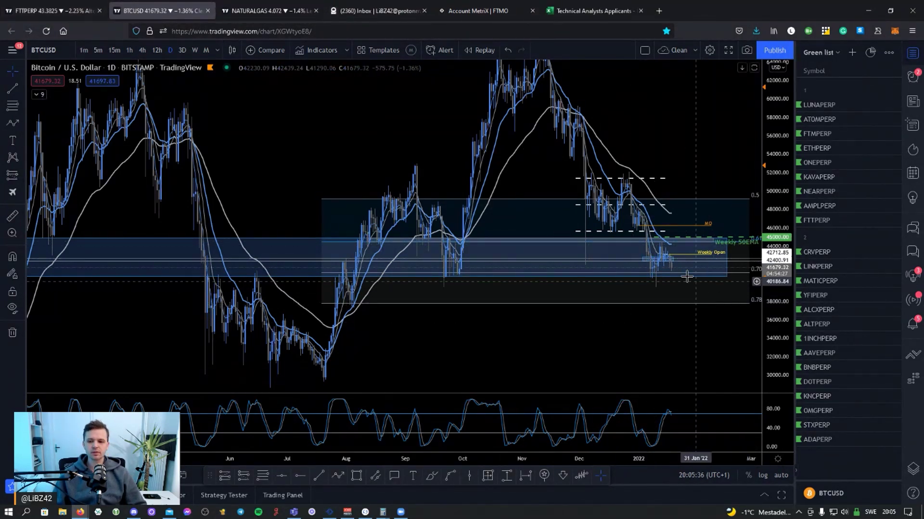
{"action": "left_click_drag", "start_coordinate": [679, 274], "coordinate": [665, 276]}
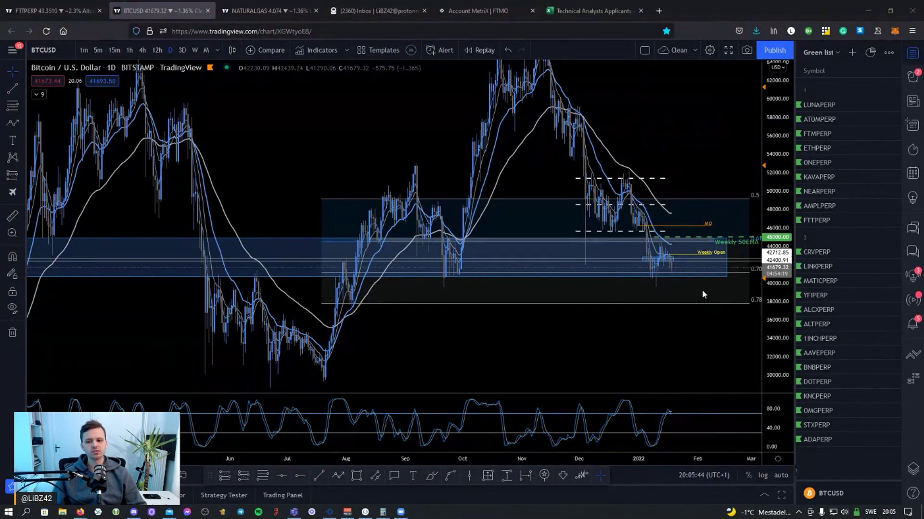
{"action": "left_click", "coordinate": [50, 11]}
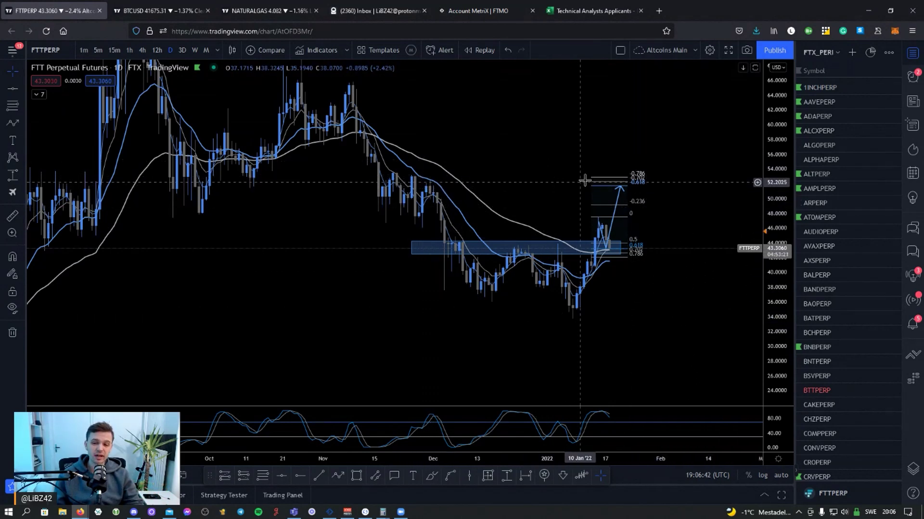
- Review the 1INCHPERP and AAVEPERP daily charts with automatic price scaling turned on, and clear both symbols' green flags
{"action": "left_click", "coordinate": [837, 88]}
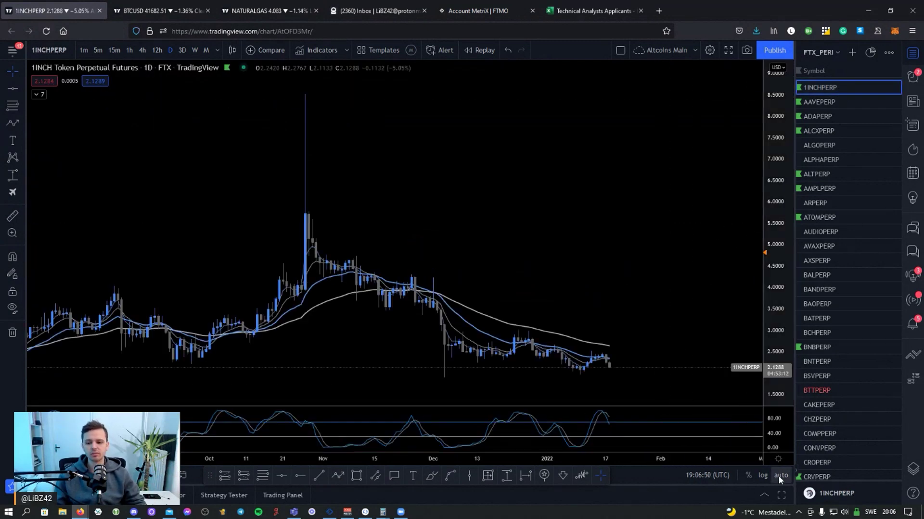
{"action": "scroll", "coordinate": [656, 316], "scroll_direction": "down", "scroll_amount": 3}
{"action": "scroll", "coordinate": [656, 257], "scroll_direction": "up", "scroll_amount": 3}
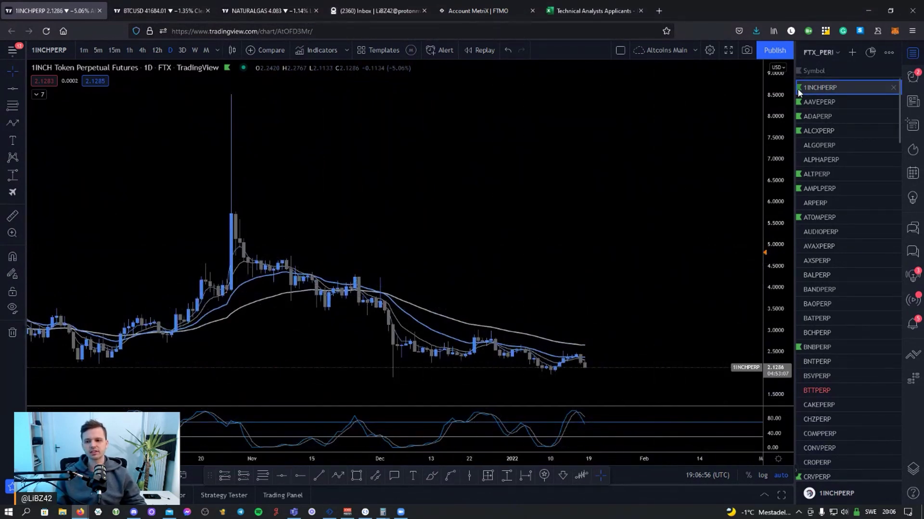
{"action": "left_click", "coordinate": [826, 104]}
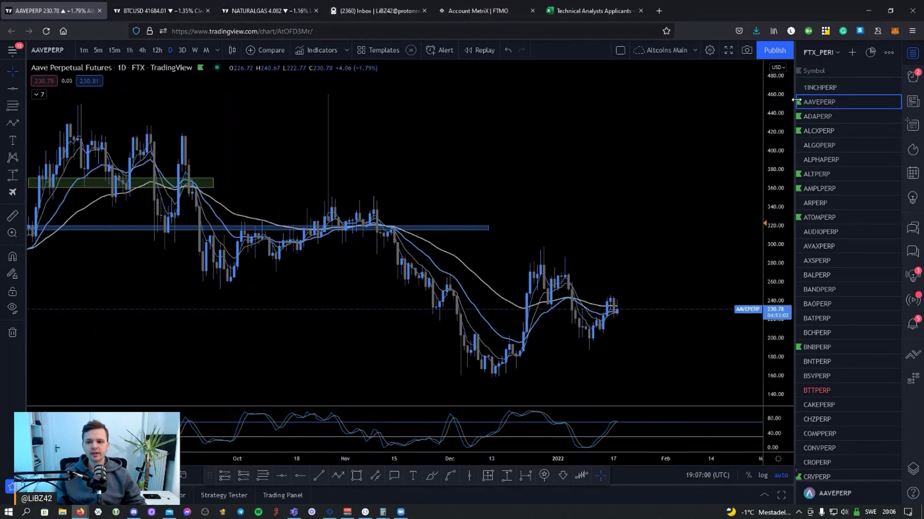
- Review the ADAPERP and ALCXPERP daily charts and clear the green flag from ALCXPERP
{"action": "key", "text": "Down"}
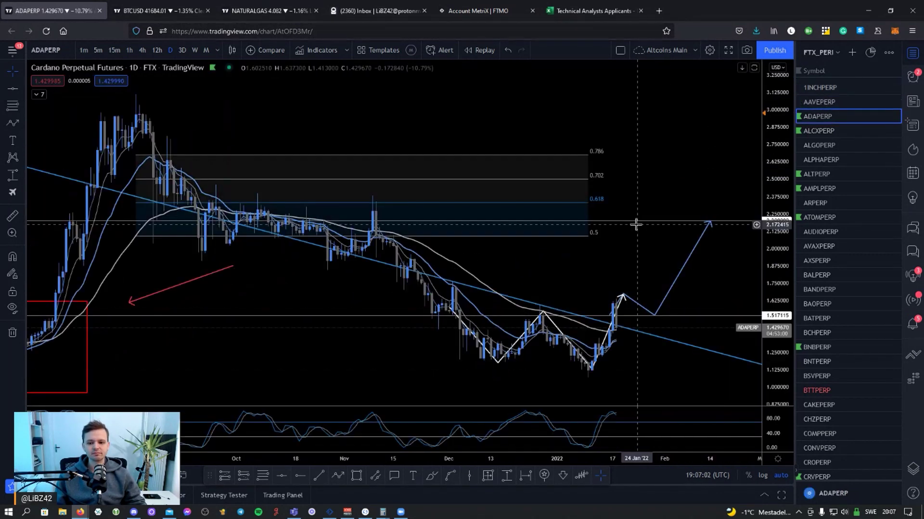
{"action": "scroll", "coordinate": [635, 225], "scroll_direction": "up", "scroll_amount": 2}
{"action": "scroll", "coordinate": [559, 270], "scroll_direction": "up", "scroll_amount": 2}
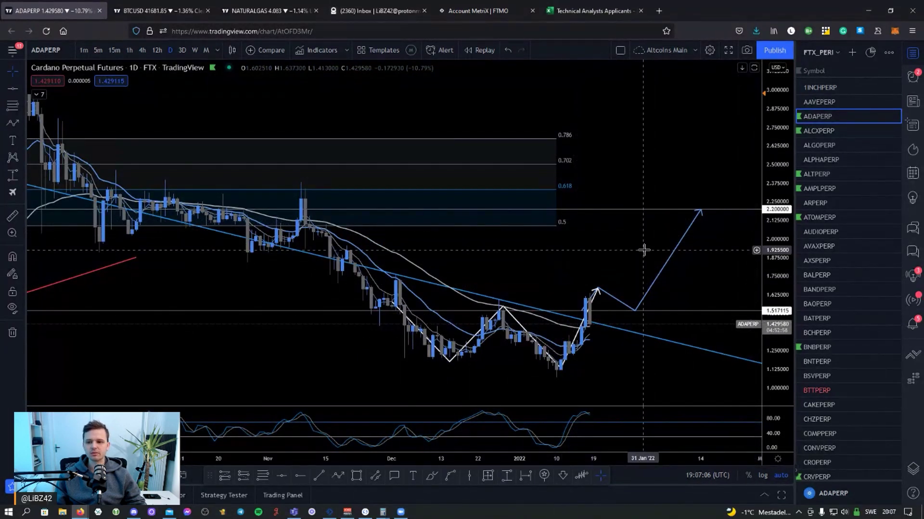
{"action": "key", "text": "Down"}
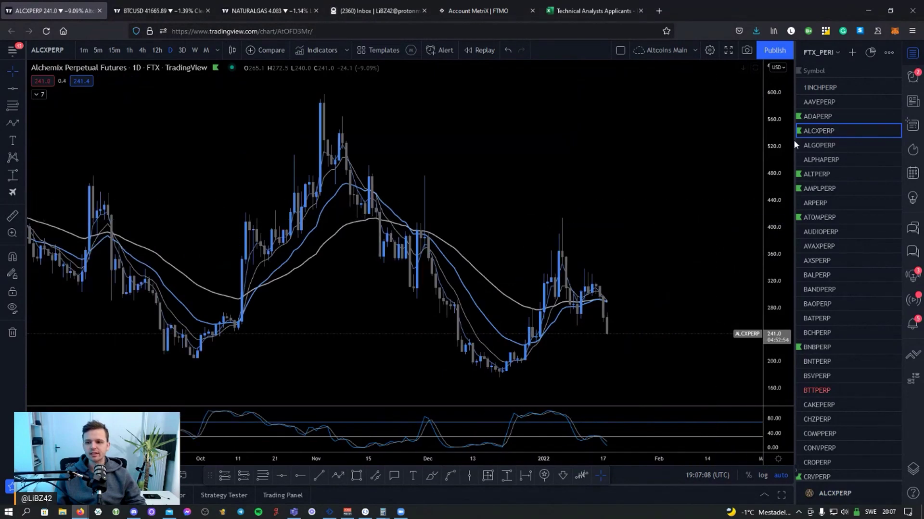
- Review the ALGOPERP, ALPHAPERP and ALTPERP daily charts and remove ALTPERP from the watchlist
{"action": "key", "text": "Down"}
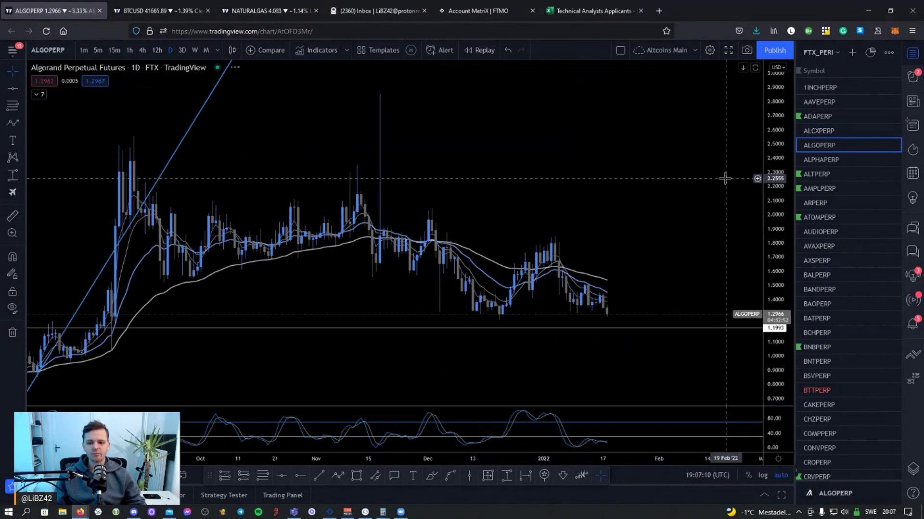
{"action": "key", "text": "Down"}
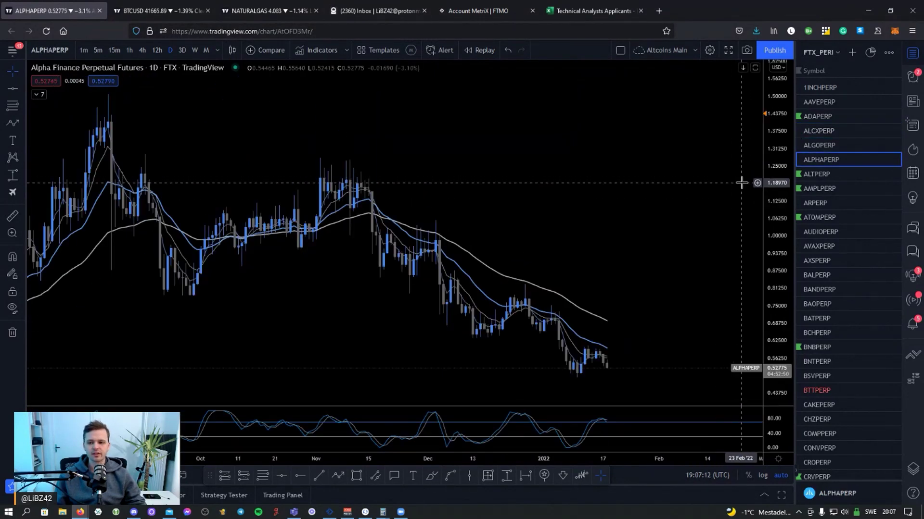
{"action": "key", "text": "Down"}
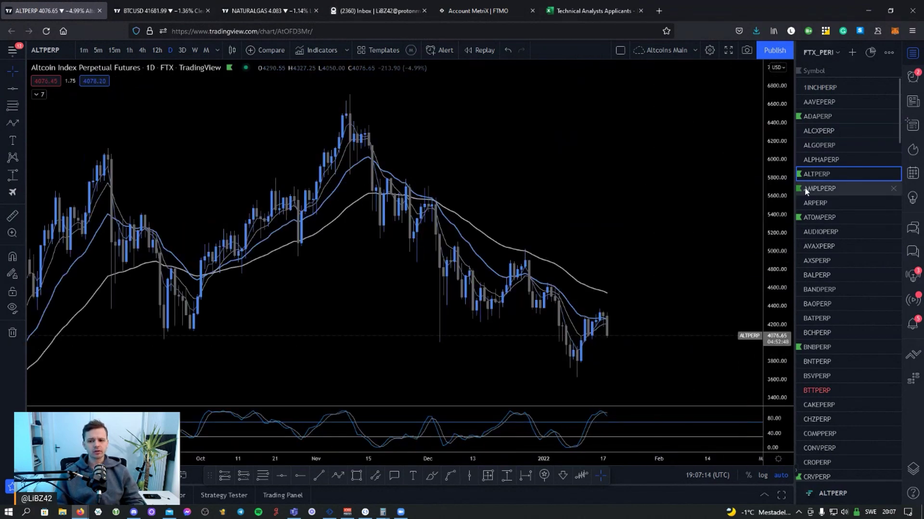
{"action": "left_click", "coordinate": [893, 174]}
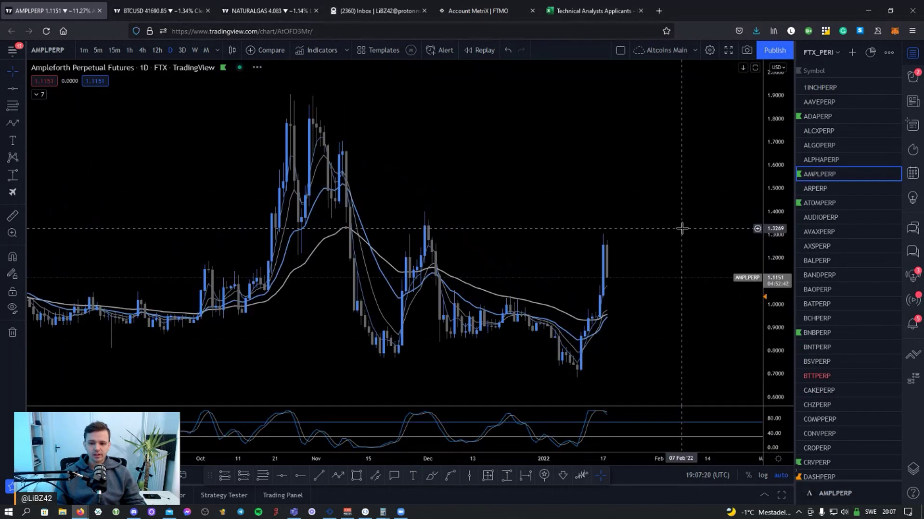
- Go through the watchlist's daily charts one by one from ARPERP to BCHPERP, checking price against the moving averages
{"action": "key", "text": "Down"}
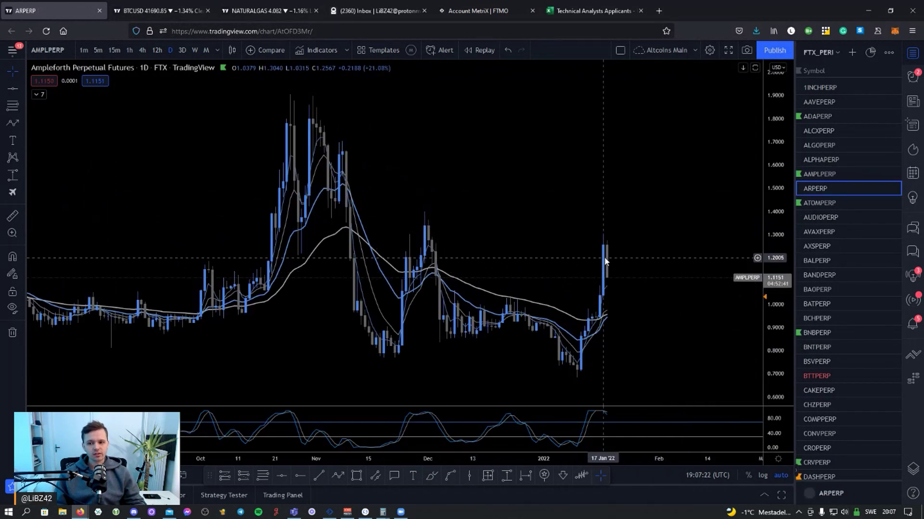
{"action": "key", "text": "Down"}
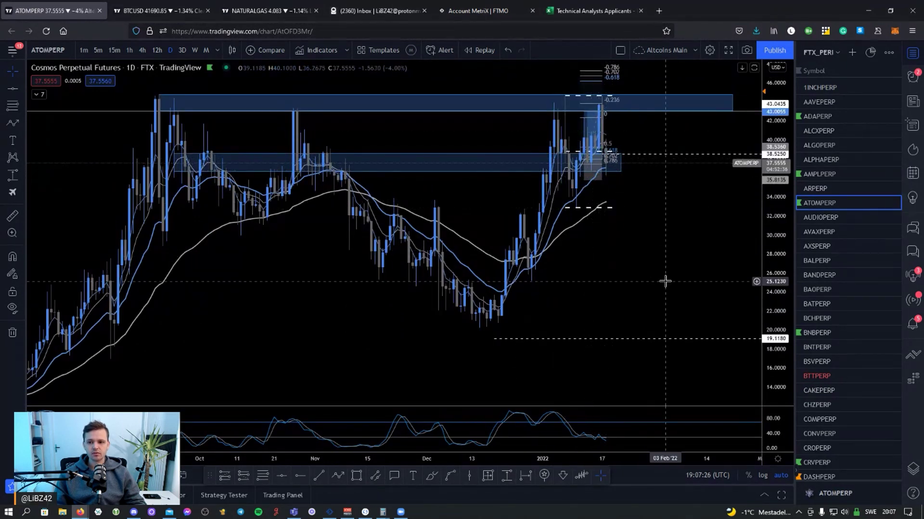
{"action": "key", "text": "Down"}
{"action": "key", "text": "Down"}
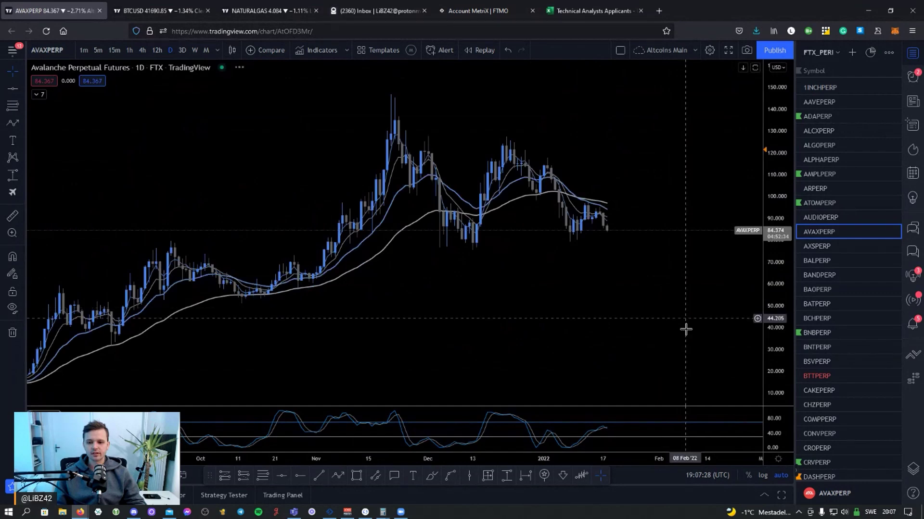
{"action": "key", "text": "Down"}
{"action": "key", "text": "Down"}
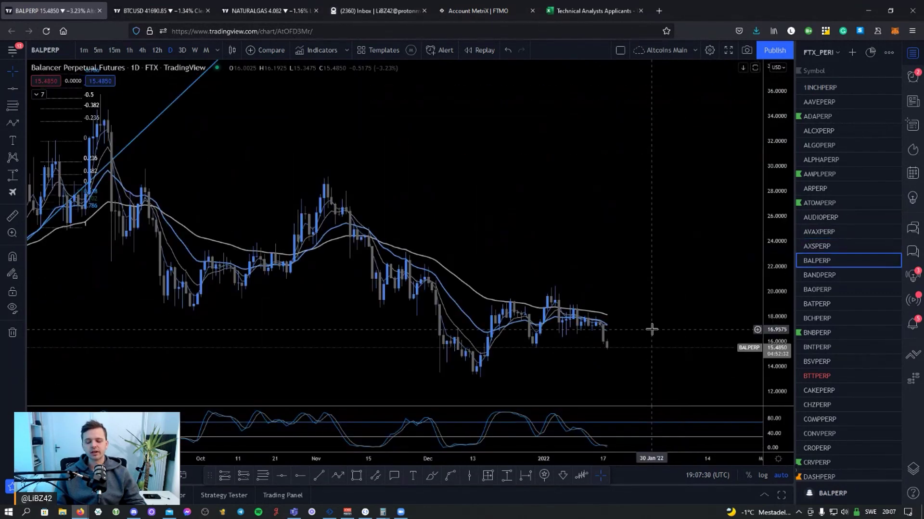
{"action": "key", "text": "Down"}
{"action": "key", "text": "Down"}
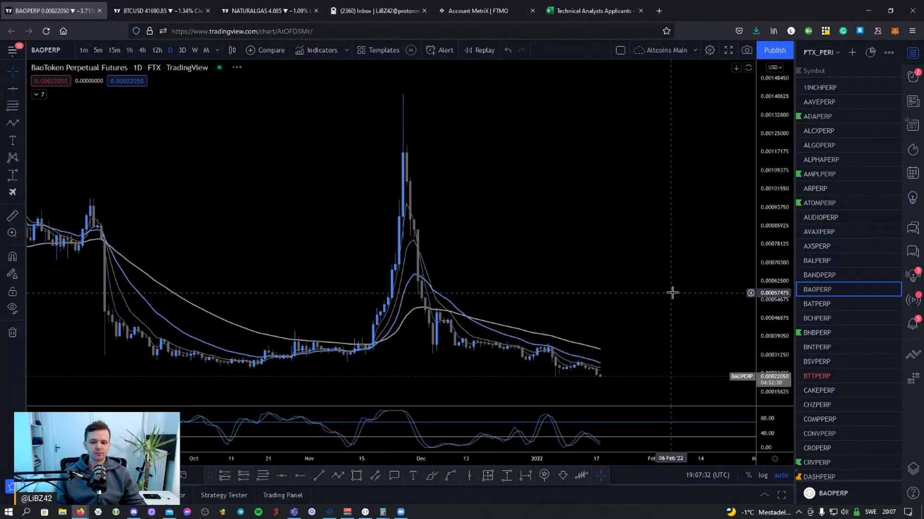
{"action": "key", "text": "Down"}
{"action": "key", "text": "Down"}
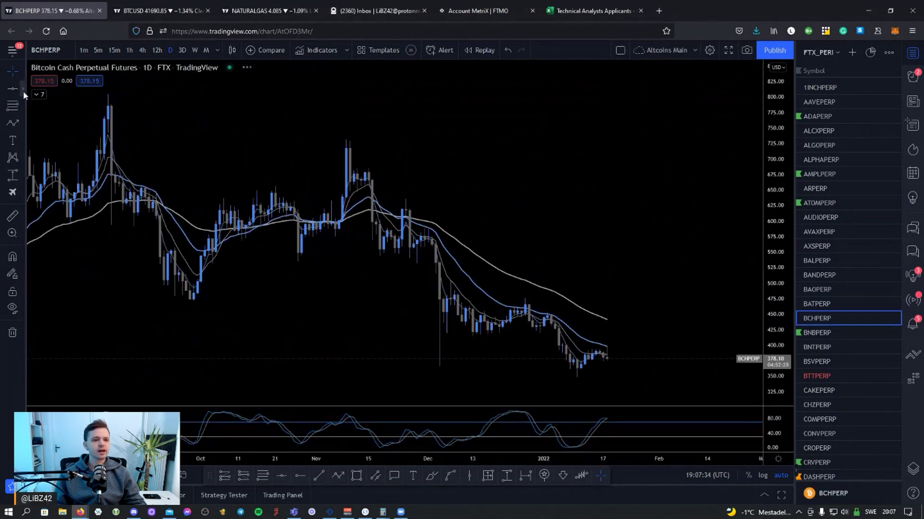
- Hide the EMA+ 240 20 and EMA+ 240 50 indicators and collapse the indicator legend again
{"action": "left_click", "coordinate": [38, 95]}
{"action": "left_click", "coordinate": [73, 152]}
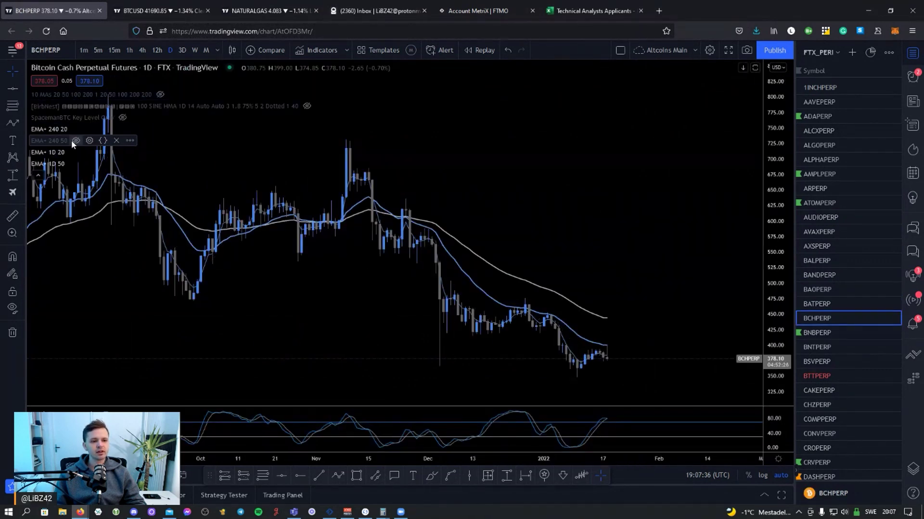
{"action": "left_click", "coordinate": [73, 163]}
{"action": "left_click", "coordinate": [37, 175]}
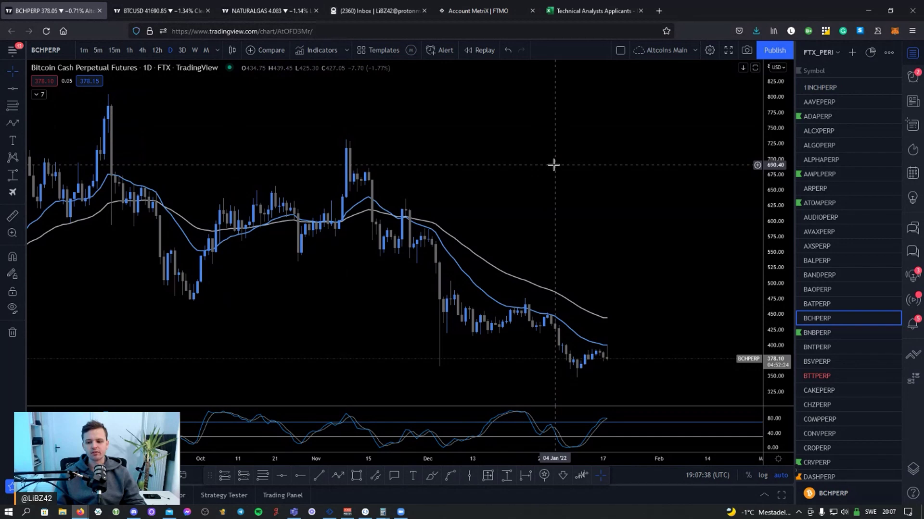
- Review the daily charts from BNBPERP to BSVPERP, clearing BNBPERP's green flag, and remove BTTPERP from the watchlist
{"action": "key", "text": "Down"}
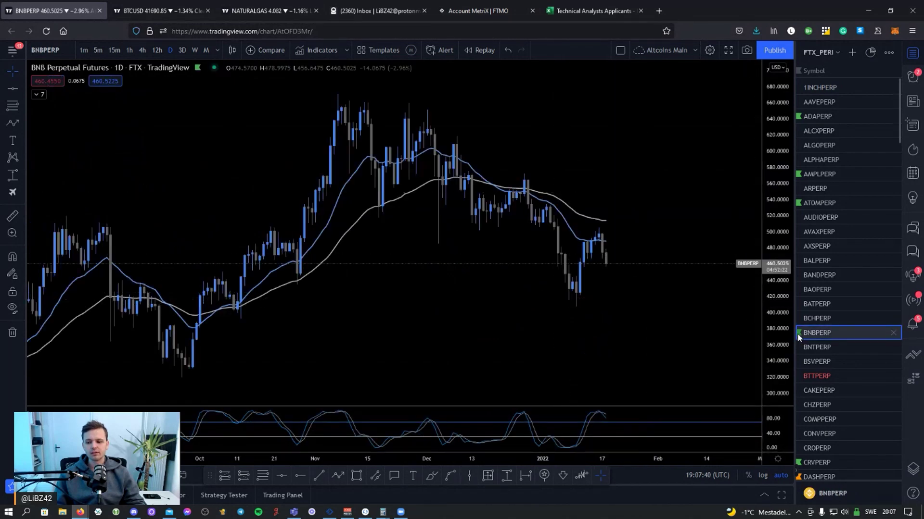
{"action": "key", "text": "Down"}
{"action": "key", "text": "Down"}
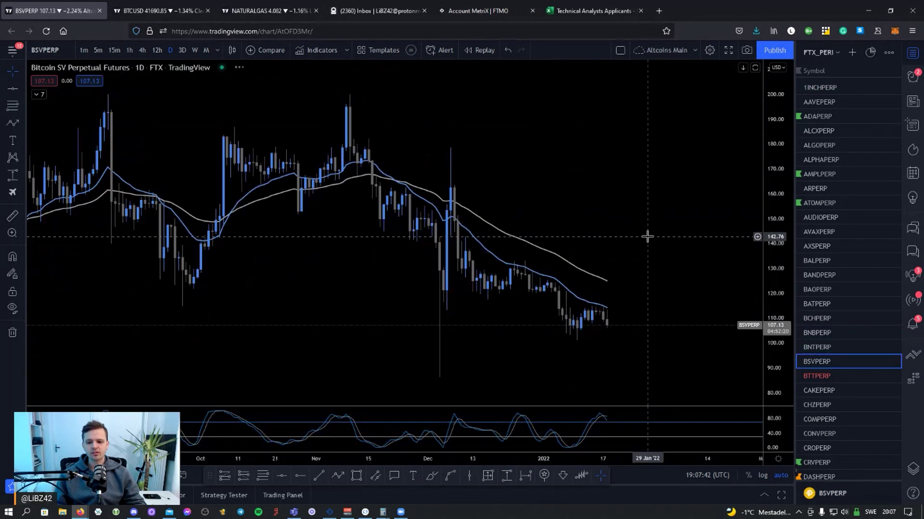
{"action": "key", "text": "Down"}
{"action": "key", "text": "Delete"}
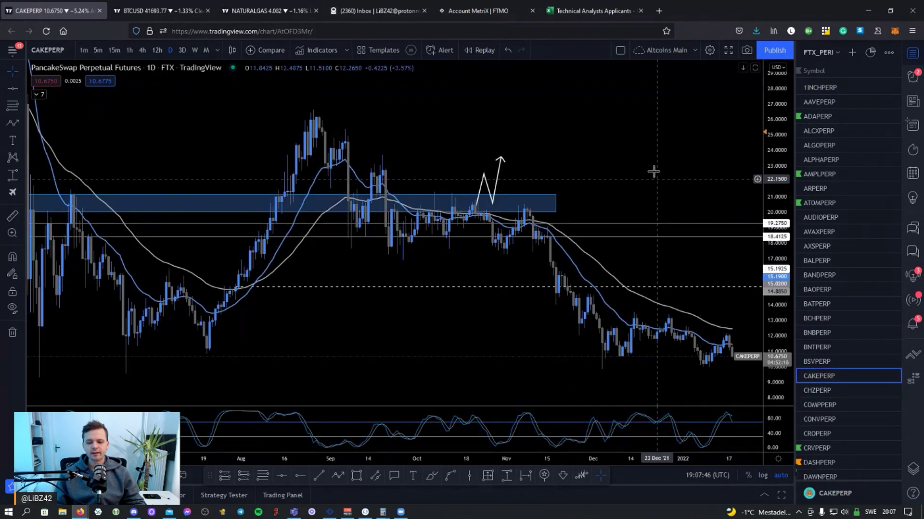
- Review the daily charts of CHZPERP, COMPPERP, CONVPERP and CROPERP against their 20 and 50 EMAs
{"action": "key", "text": "Down"}
{"action": "key", "text": "Down"}
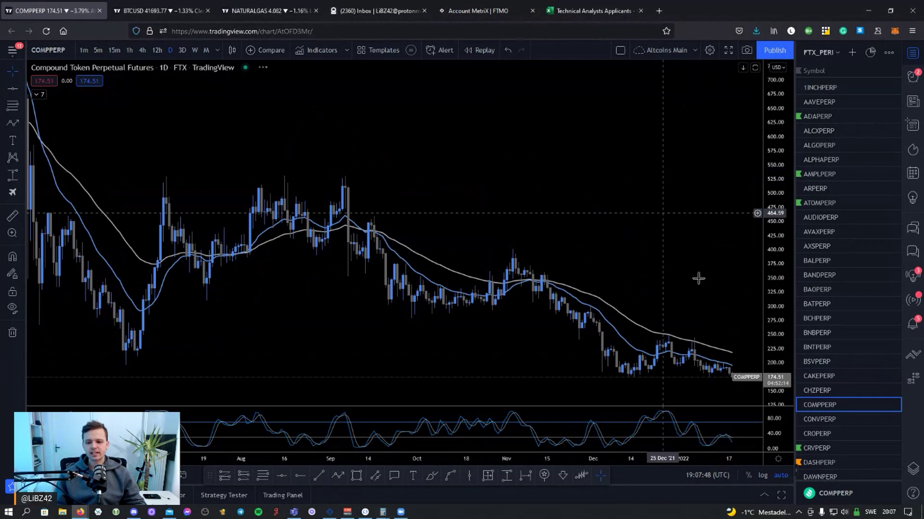
{"action": "key", "text": "Down"}
{"action": "key", "text": "Down"}
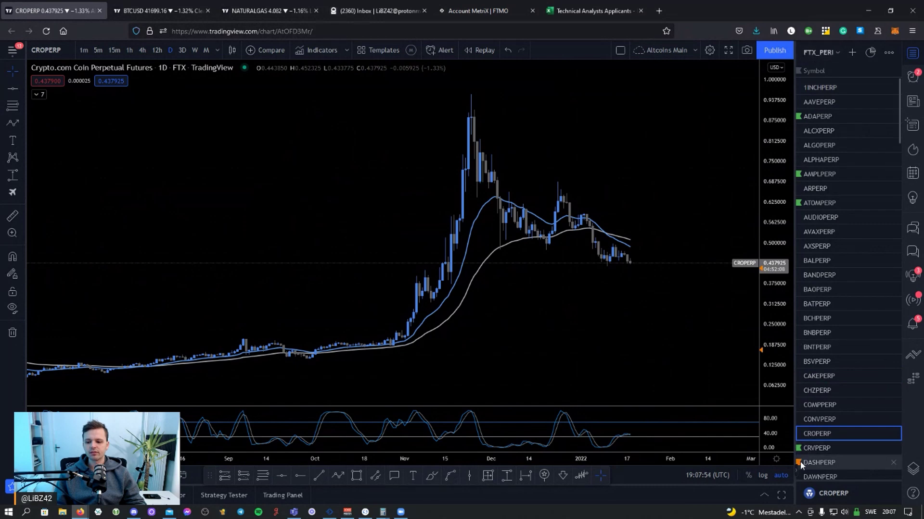
- Switch the watchlist from FTX_PERP to the Green list of flagged symbols
{"action": "left_click", "coordinate": [822, 52]}
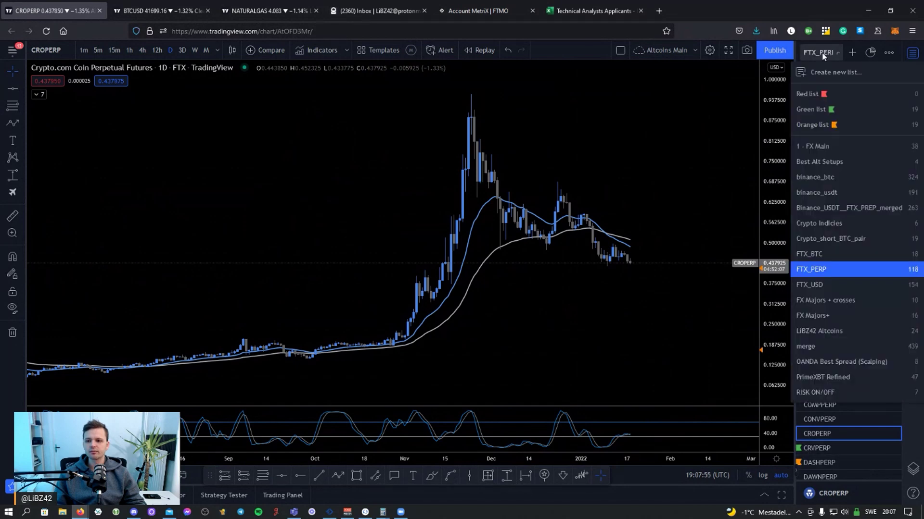
{"action": "left_click", "coordinate": [813, 109]}
{"action": "scroll", "coordinate": [604, 176], "scroll_direction": "up", "scroll_amount": 2}
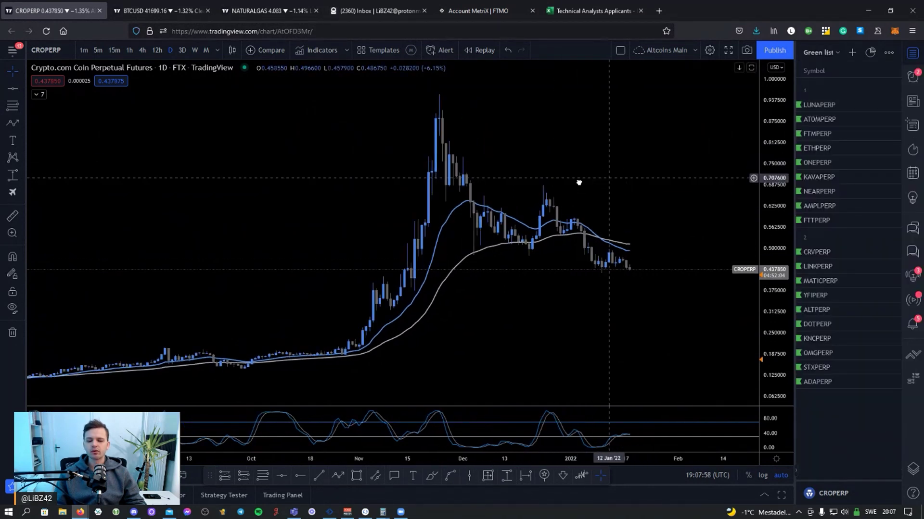
{"action": "scroll", "coordinate": [591, 182], "scroll_direction": "up", "scroll_amount": 2}
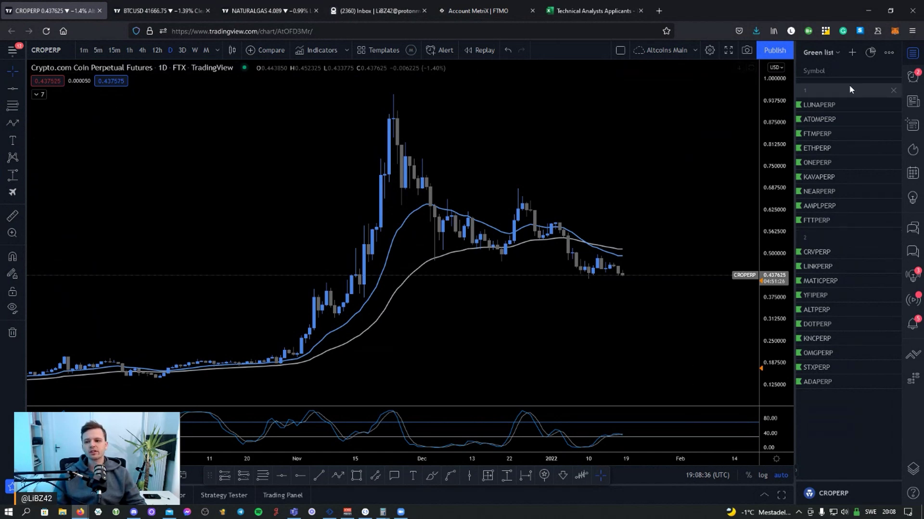
- Open LUNAPERP's chart on the 4-hour timeframe and bring the marked zones and projected target into view
{"action": "left_click", "coordinate": [819, 105]}
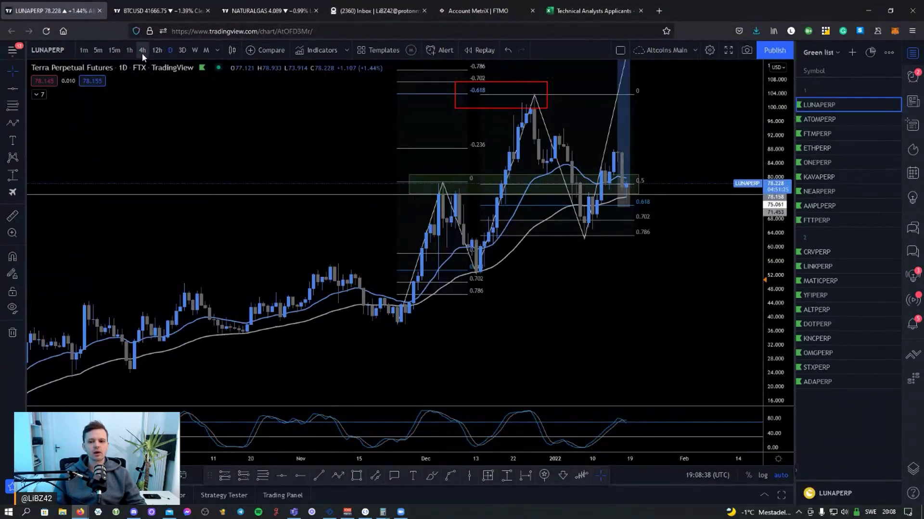
{"action": "left_click", "coordinate": [142, 51]}
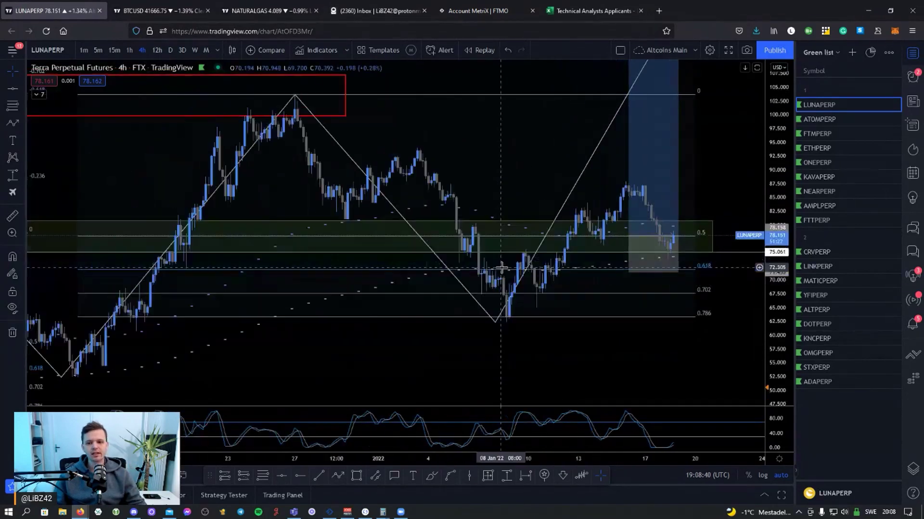
{"action": "scroll", "coordinate": [711, 330], "scroll_direction": "down", "scroll_amount": 5}
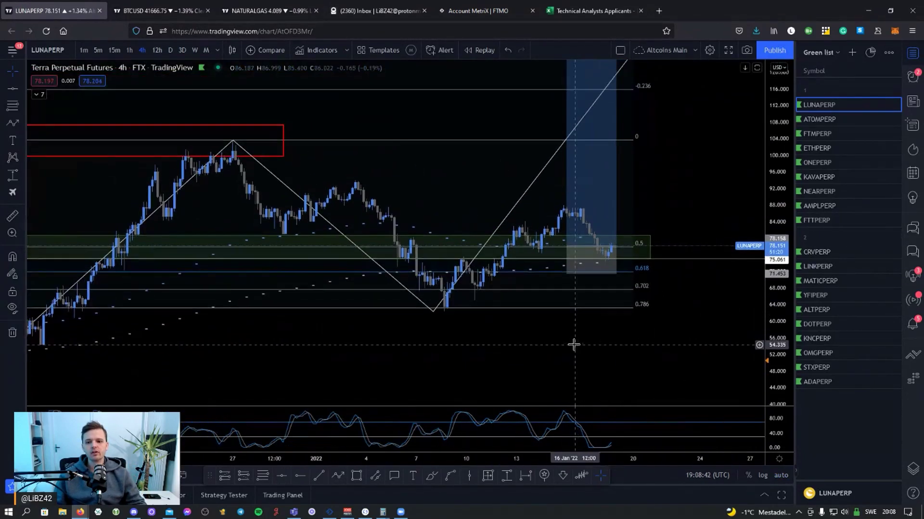
{"action": "scroll", "coordinate": [715, 173], "scroll_direction": "up", "scroll_amount": 3}
{"action": "left_click_drag", "start_coordinate": [715, 173], "coordinate": [709, 208]}
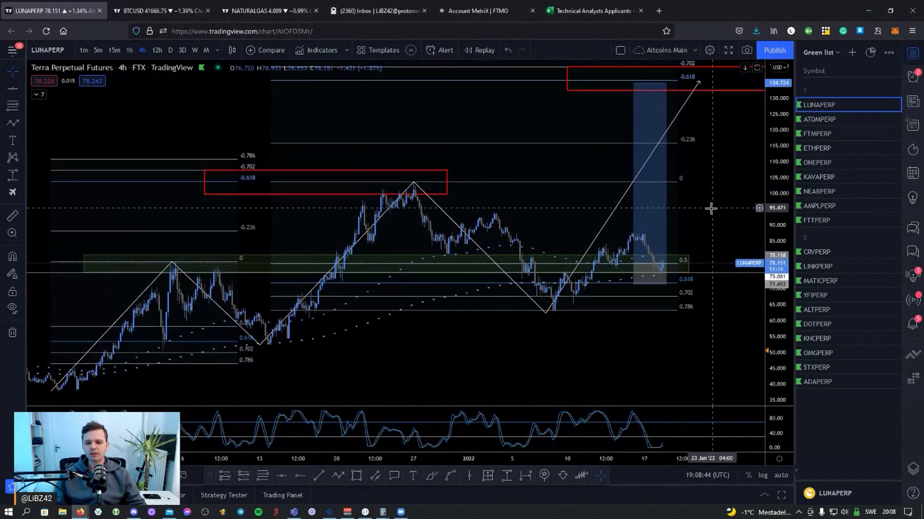
- Show the EMA+ 240 20 and EMA+ 240 50 indicators and collapse the indicator legend again
{"action": "left_click", "coordinate": [36, 95]}
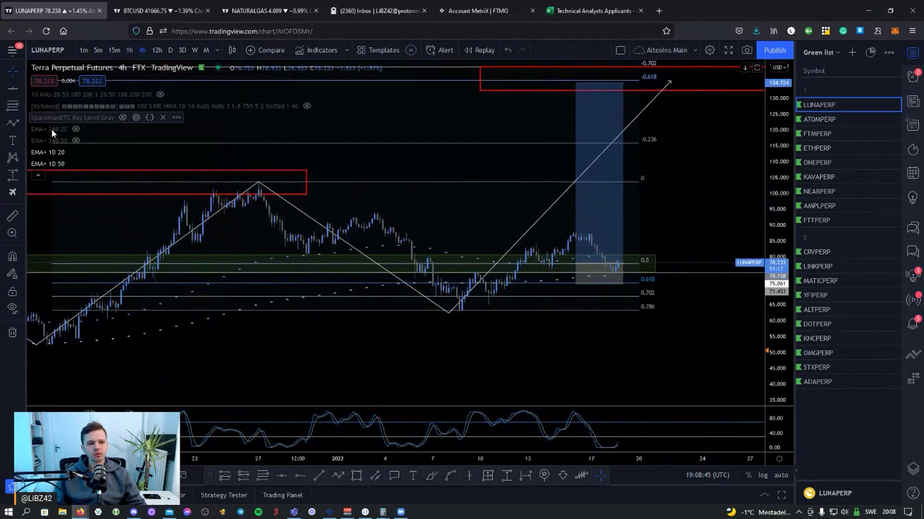
{"action": "left_click", "coordinate": [76, 141]}
{"action": "left_click", "coordinate": [77, 127]}
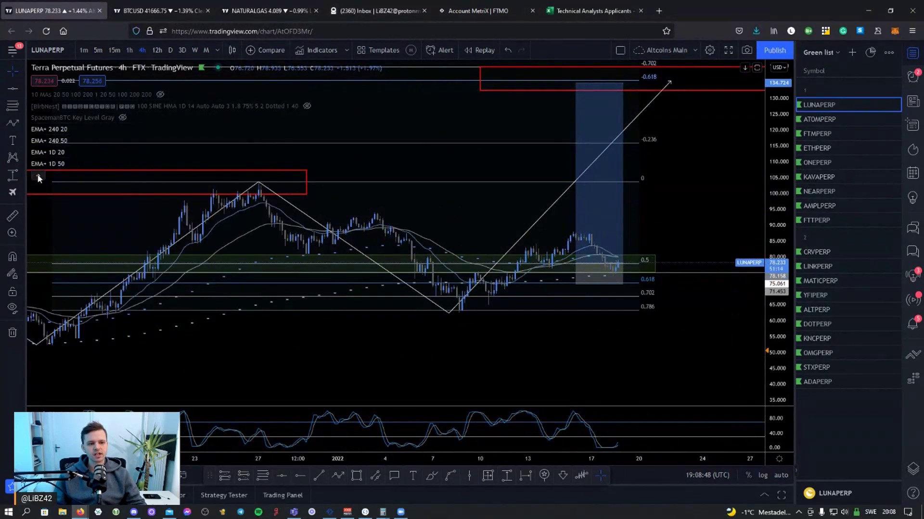
{"action": "left_click", "coordinate": [38, 175]}
- Compare LUNAPERP's price against the moving averages on the 4-hour and daily timeframes, ending on the 4-hour chart
{"action": "left_click_drag", "start_coordinate": [736, 226], "coordinate": [728, 152]}
{"action": "scroll", "coordinate": [728, 151], "scroll_direction": "up", "scroll_amount": 3}
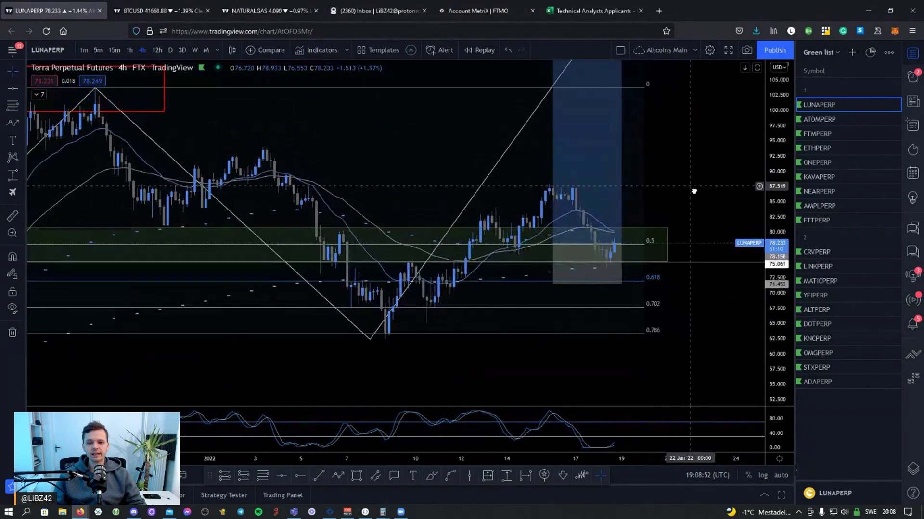
{"action": "left_click", "coordinate": [170, 51]}
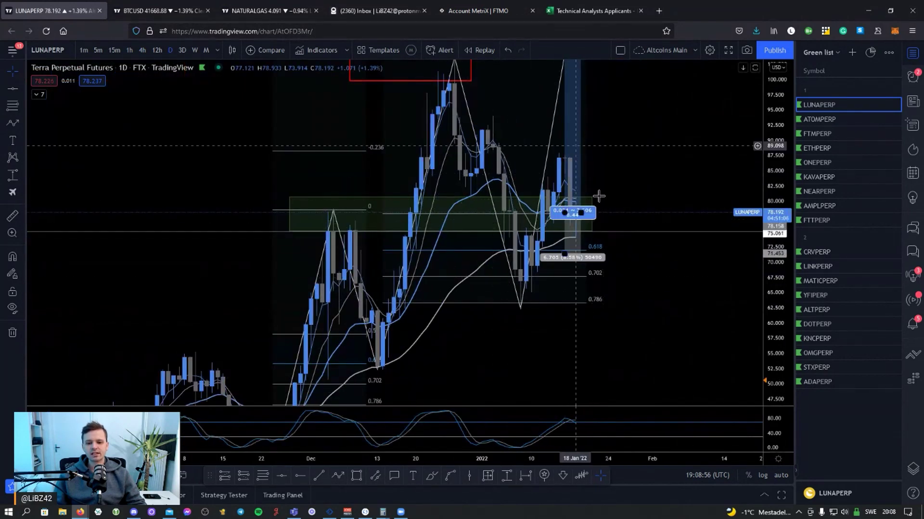
{"action": "left_click", "coordinate": [142, 50]}
{"action": "scroll", "coordinate": [586, 329], "scroll_direction": "down", "scroll_amount": 4}
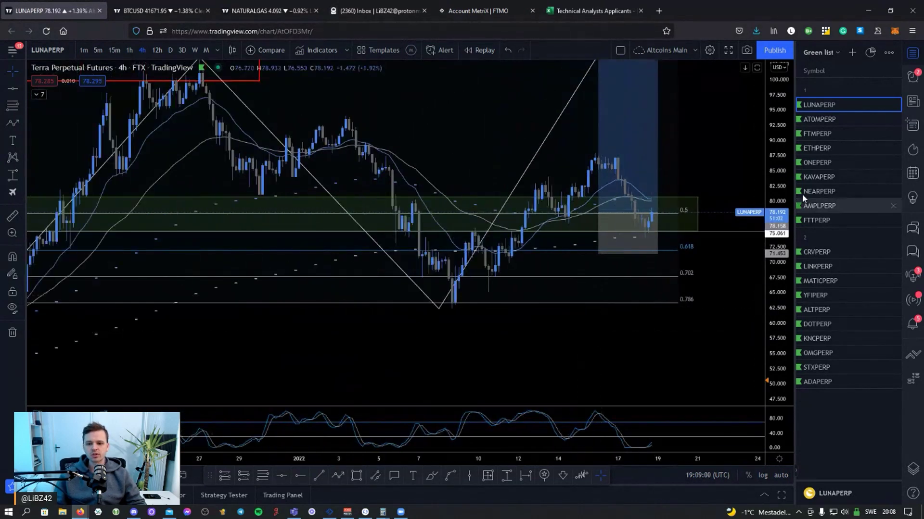
{"action": "left_click_drag", "start_coordinate": [486, 154], "coordinate": [467, 180]}
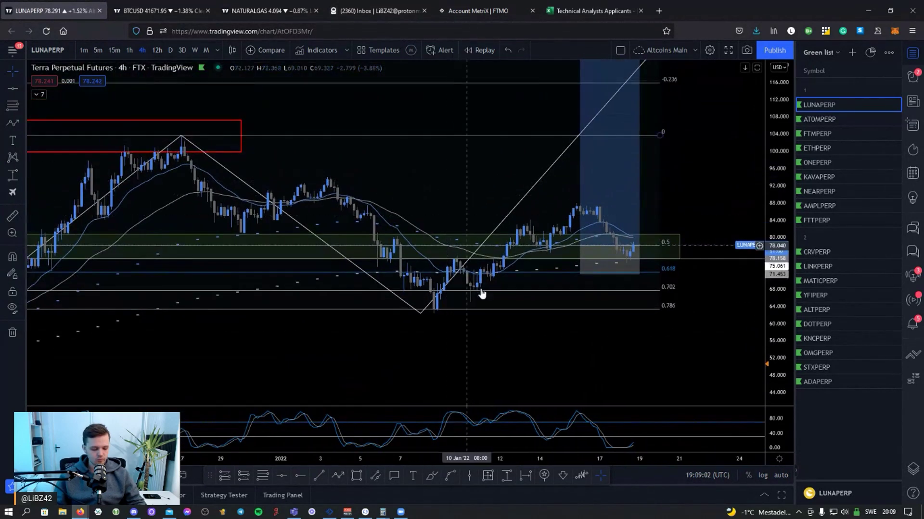
- Sketch a freehand rising channel and projected upward path over LUNAPERP's recent 4-hour price action, circle the latest candles, and clear the annotations
{"action": "left_click_drag", "start_coordinate": [443, 311], "coordinate": [582, 243]}
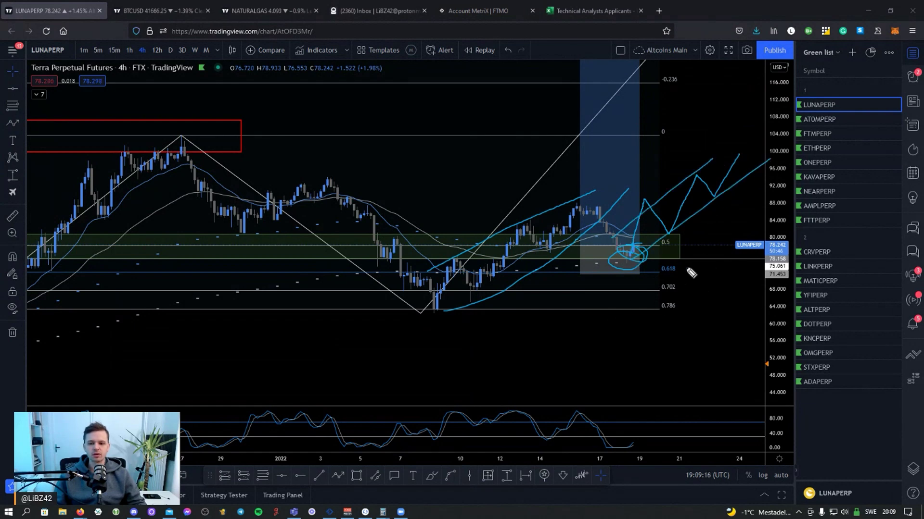
{"action": "left_click", "coordinate": [653, 266]}
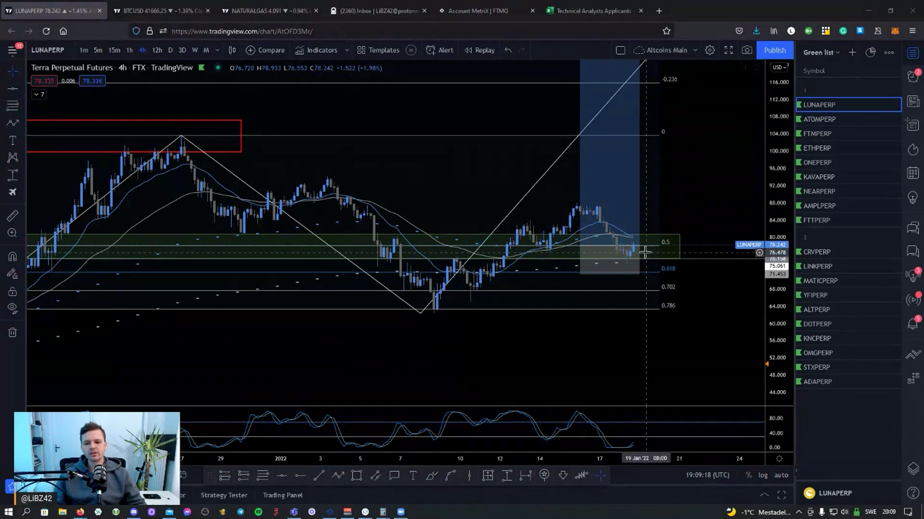
{"action": "scroll", "coordinate": [682, 263], "scroll_direction": "down", "scroll_amount": 2}
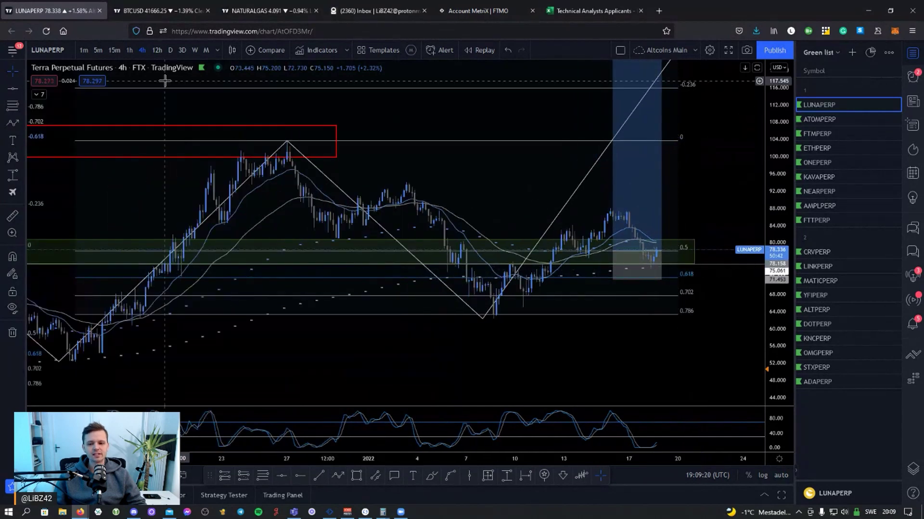
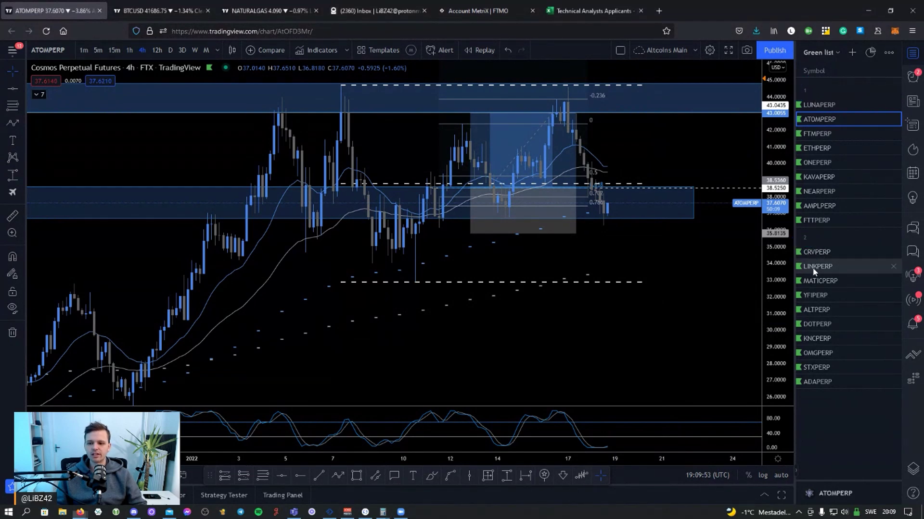
- Outline the symbols of watchlist section 2 freehand, from CRVPERP to ADAPERP, and clear the annotations
{"action": "right_click", "coordinate": [816, 267]}
{"action": "left_click", "coordinate": [767, 345]}
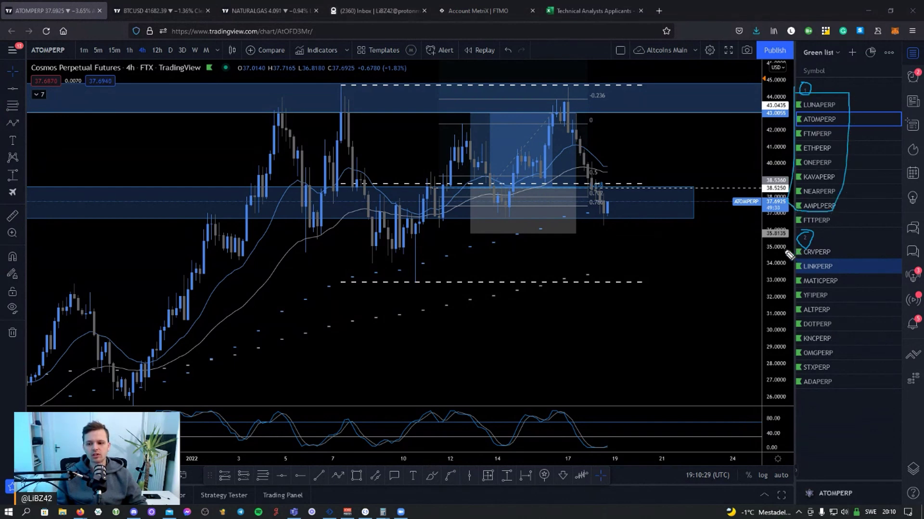
{"action": "left_click_drag", "start_coordinate": [848, 346], "coordinate": [819, 397]}
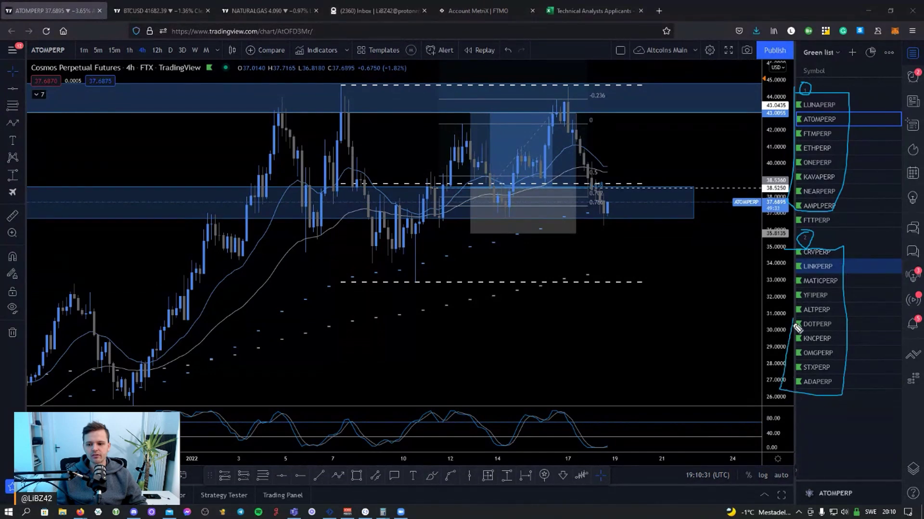
{"action": "left_click_drag", "start_coordinate": [812, 252], "coordinate": [812, 414]}
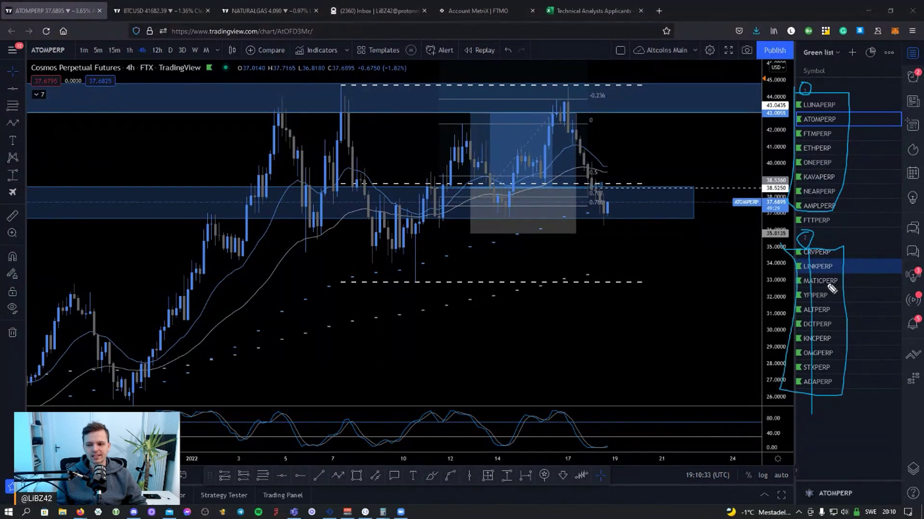
{"action": "key", "text": "Escape"}
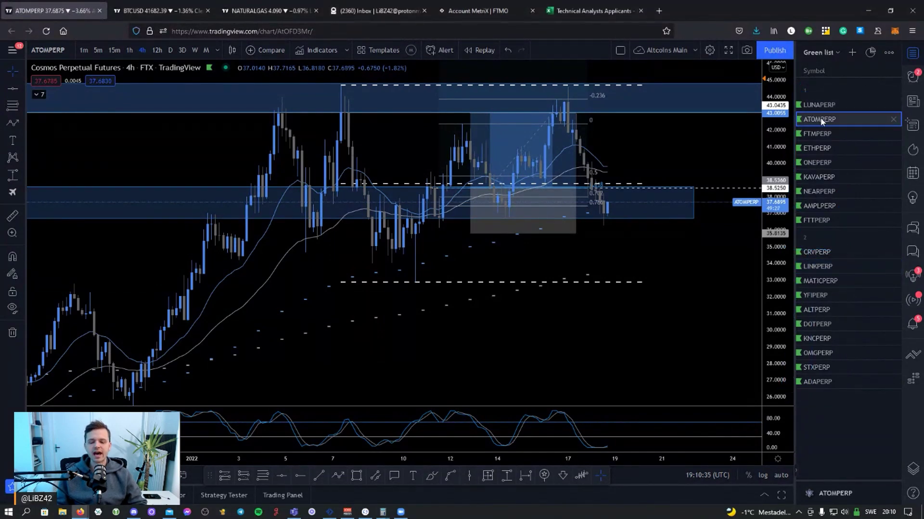
- Check ATOMPERP's 4-hour chart around its range and moving averages, and move the symbol to the start of watchlist section 2
{"action": "left_click_drag", "start_coordinate": [535, 143], "coordinate": [566, 155]}
{"action": "left_click_drag", "start_coordinate": [438, 149], "coordinate": [453, 187]}
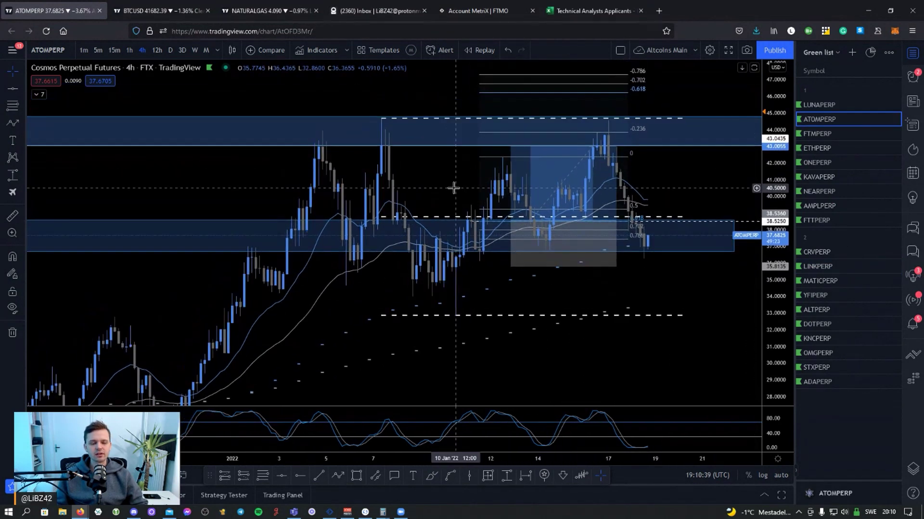
{"action": "scroll", "coordinate": [454, 188], "scroll_direction": "up", "scroll_amount": 2}
{"action": "left_click_drag", "start_coordinate": [775, 201], "coordinate": [776, 190]}
{"action": "left_click_drag", "start_coordinate": [383, 172], "coordinate": [410, 166]}
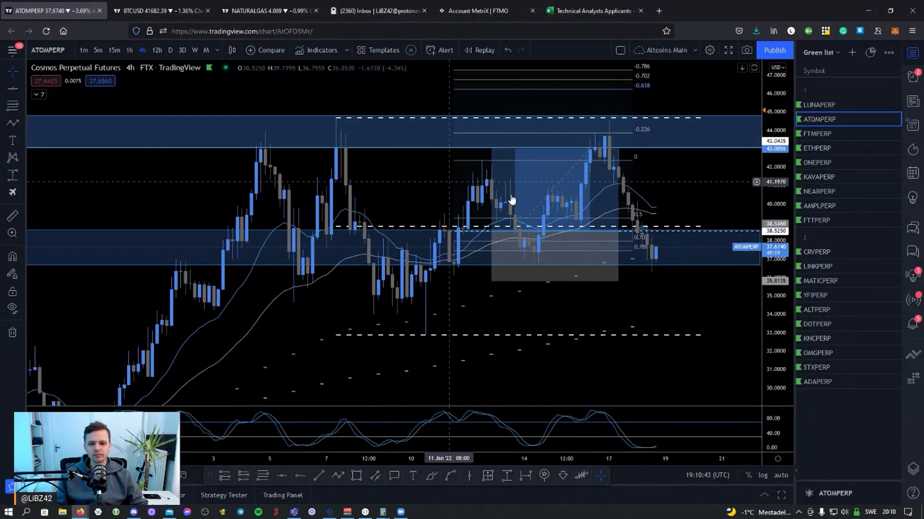
{"action": "mouse_move", "coordinate": [620, 204]}
{"action": "left_mouse_down"}
{"action": "mouse_move", "coordinate": [593, 216]}
{"action": "mouse_move", "coordinate": [671, 206]}
{"action": "left_mouse_up"}
{"action": "left_click_drag", "start_coordinate": [818, 120], "coordinate": [818, 244]}
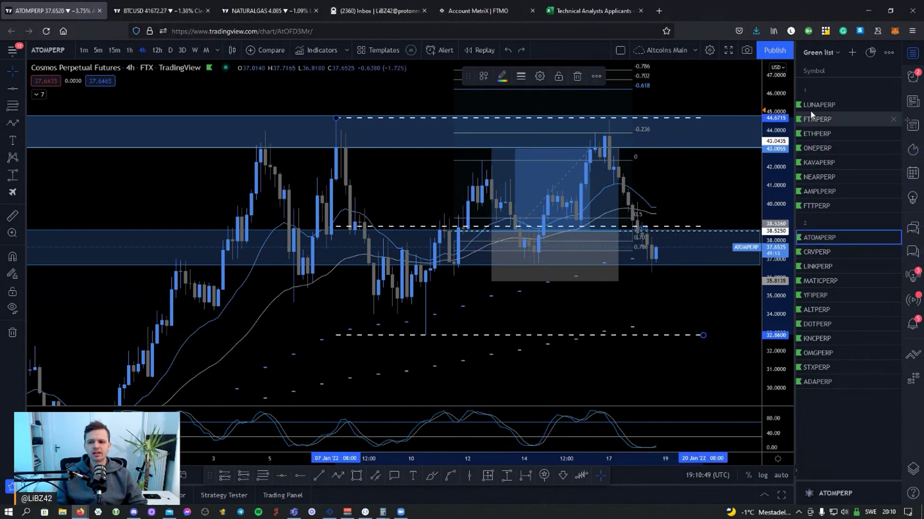
- Check the 4-hour charts of LUNAPERP and FTMPERP and move both symbols from section 1 to the start of section 2
{"action": "left_click", "coordinate": [810, 108]}
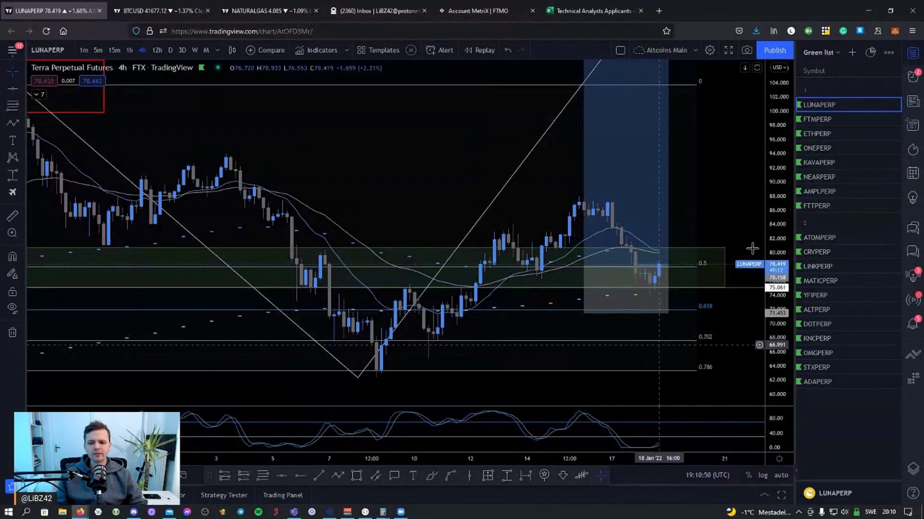
{"action": "left_click_drag", "start_coordinate": [828, 105], "coordinate": [823, 226]}
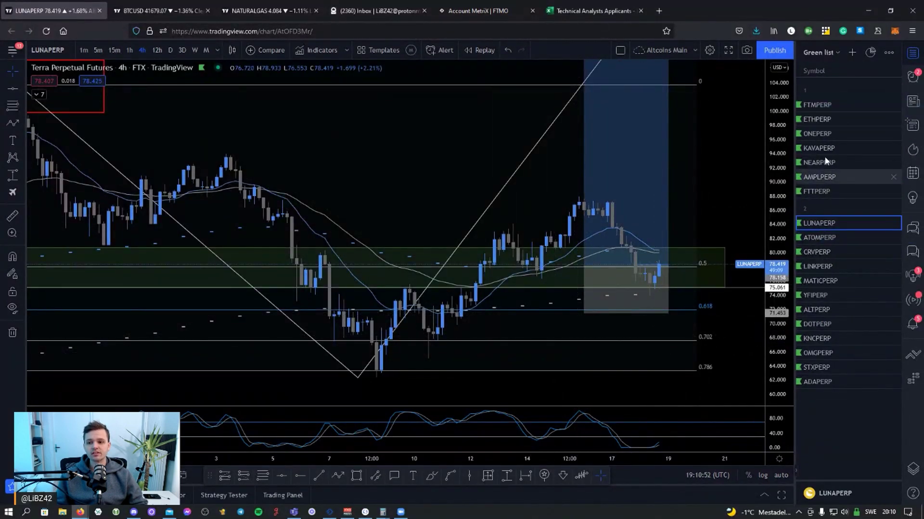
{"action": "left_click", "coordinate": [823, 105]}
{"action": "left_click_drag", "start_coordinate": [824, 106], "coordinate": [824, 218]}
- Check ETHPERP's 4-hour chart and remove ETHPERP and ONEPERP from the Green list
{"action": "left_click", "coordinate": [812, 108]}
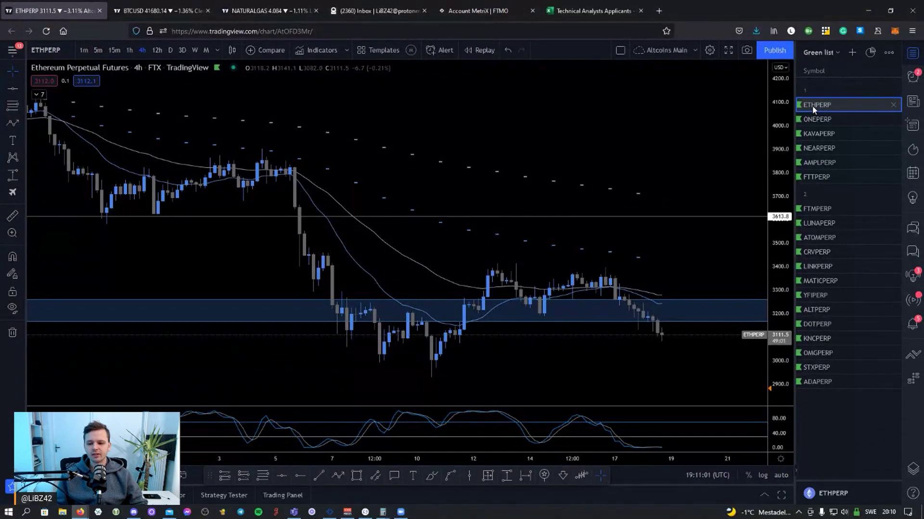
{"action": "left_click", "coordinate": [893, 106]}
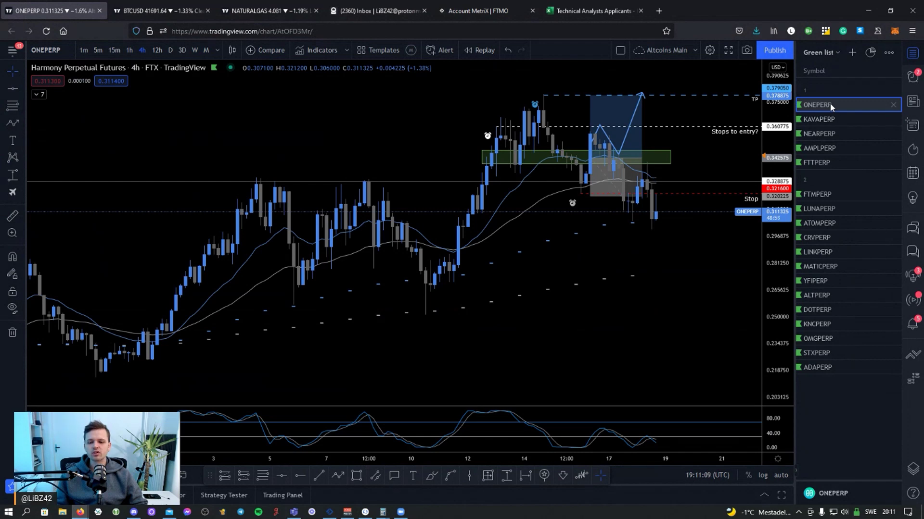
{"action": "left_click", "coordinate": [893, 105]}
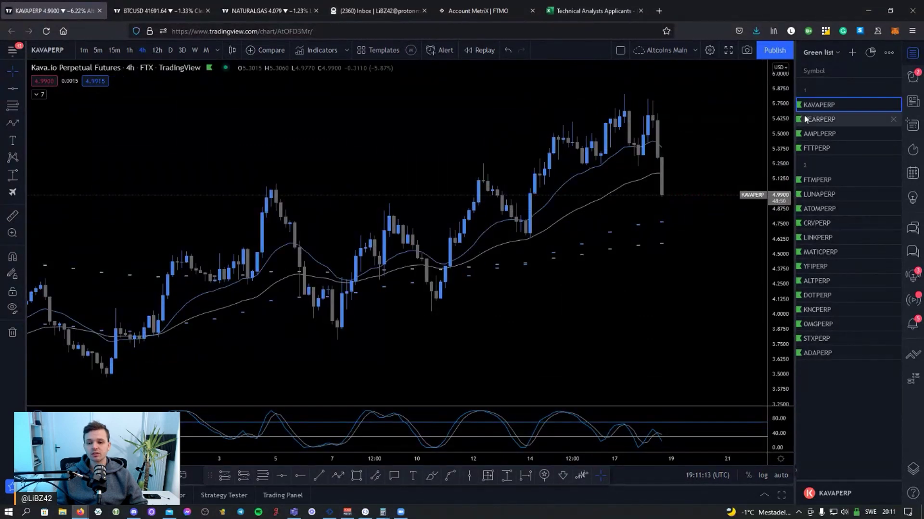
- Move KAVAPERP and NEARPERP from section 1 to the start of section 2 in the Green list
{"action": "left_click_drag", "start_coordinate": [827, 105], "coordinate": [816, 161]}
{"action": "left_click", "coordinate": [821, 109]}
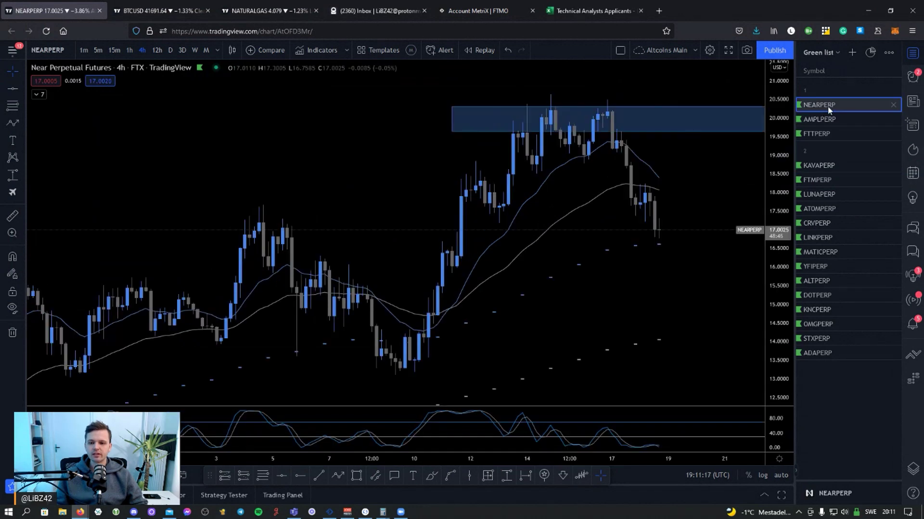
{"action": "left_click_drag", "start_coordinate": [819, 104], "coordinate": [817, 154]}
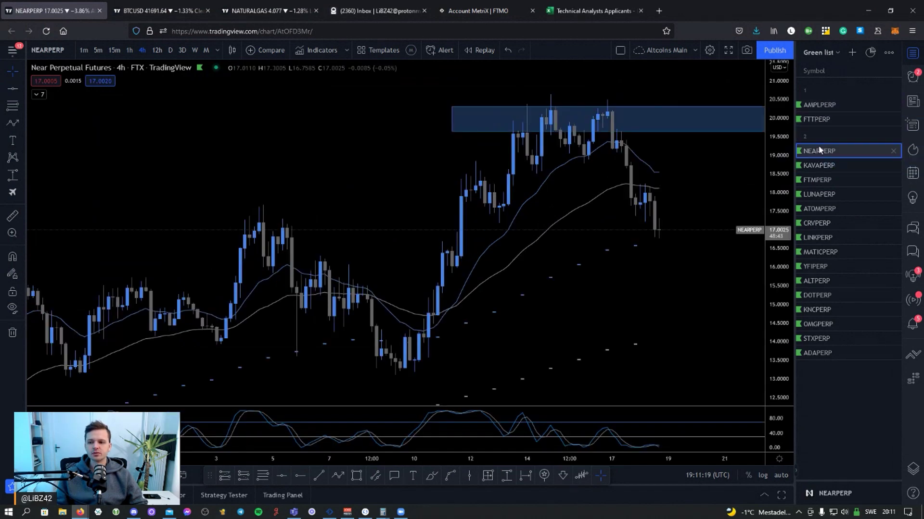
- Review the 4-hour charts of AMPLPERP and FTTPERP, and the section 2 symbols from NEARPERP to CRVPERP, against their moving averages
{"action": "left_click", "coordinate": [821, 102]}
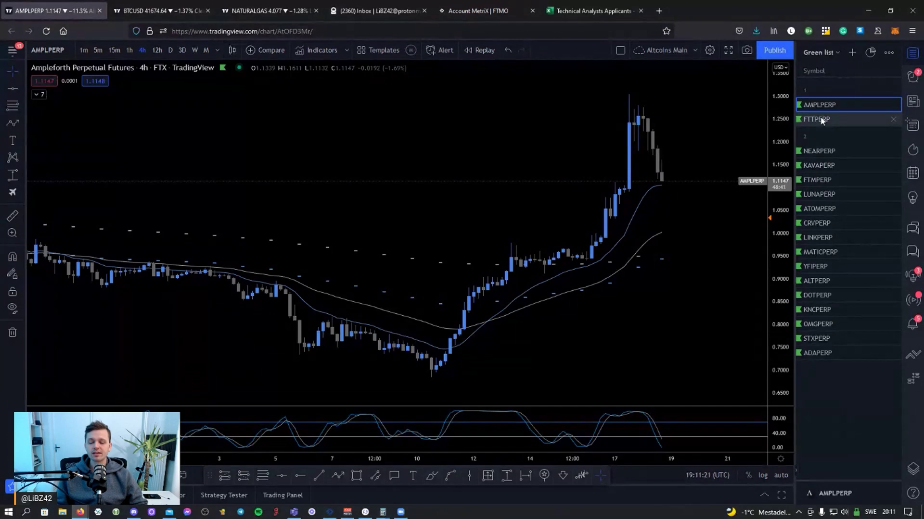
{"action": "left_click", "coordinate": [822, 120]}
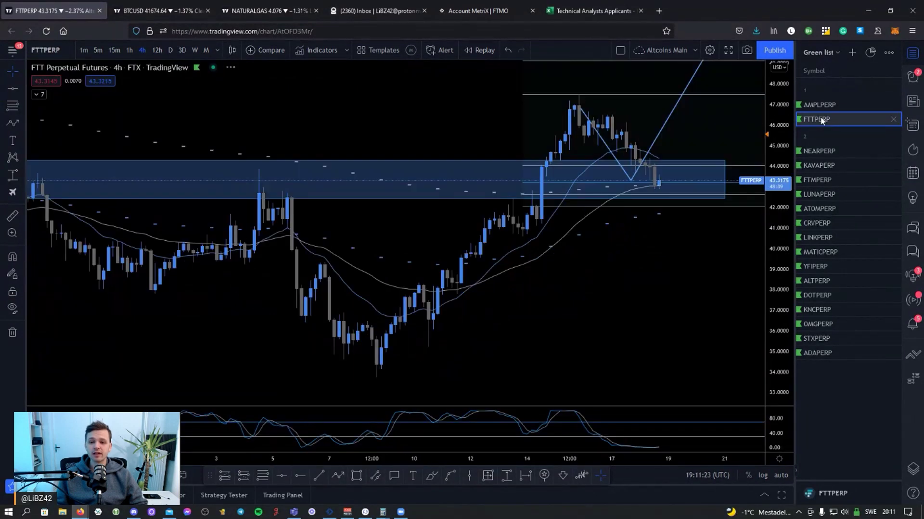
{"action": "left_click", "coordinate": [807, 157]}
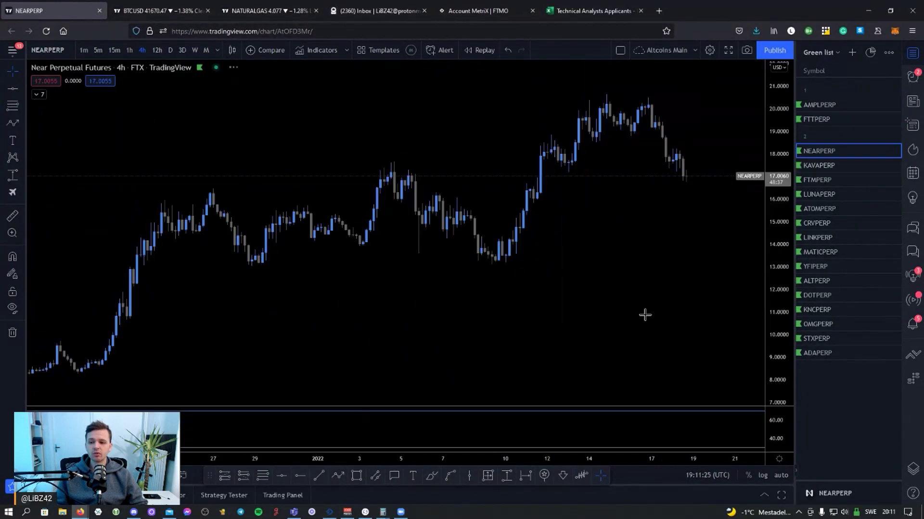
{"action": "key", "text": "Down"}
{"action": "key", "text": "Down"}
{"action": "key", "text": "Down"}
{"action": "key", "text": "Down"}
{"action": "key", "text": "Down"}
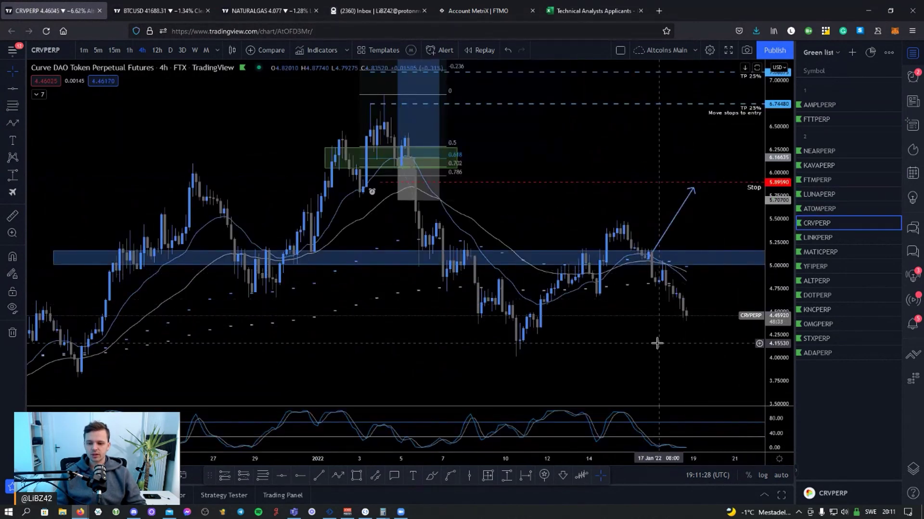
- Check LINKPERP's 4-hour chart and remove CRVPERP, LINKPERP and MATICPERP from section 2 of the Green list
{"action": "left_click", "coordinate": [893, 223]}
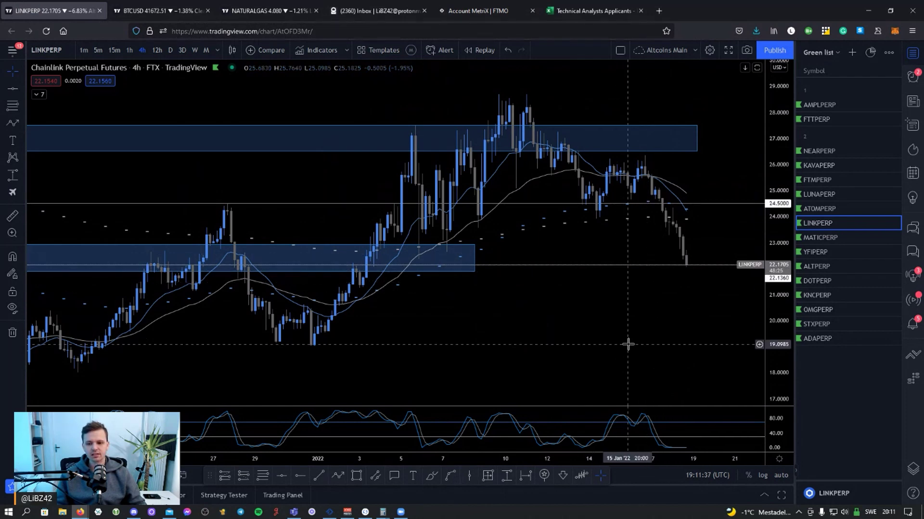
{"action": "left_click_drag", "start_coordinate": [622, 207], "coordinate": [679, 218]}
{"action": "mouse_move", "coordinate": [291, 331]}
{"action": "left_mouse_down"}
{"action": "mouse_move", "coordinate": [476, 154]}
{"action": "mouse_move", "coordinate": [449, 239]}
{"action": "mouse_move", "coordinate": [329, 342]}
{"action": "left_mouse_up"}
{"action": "left_click_drag", "start_coordinate": [600, 138], "coordinate": [714, 260]}
{"action": "key", "text": "Escape"}
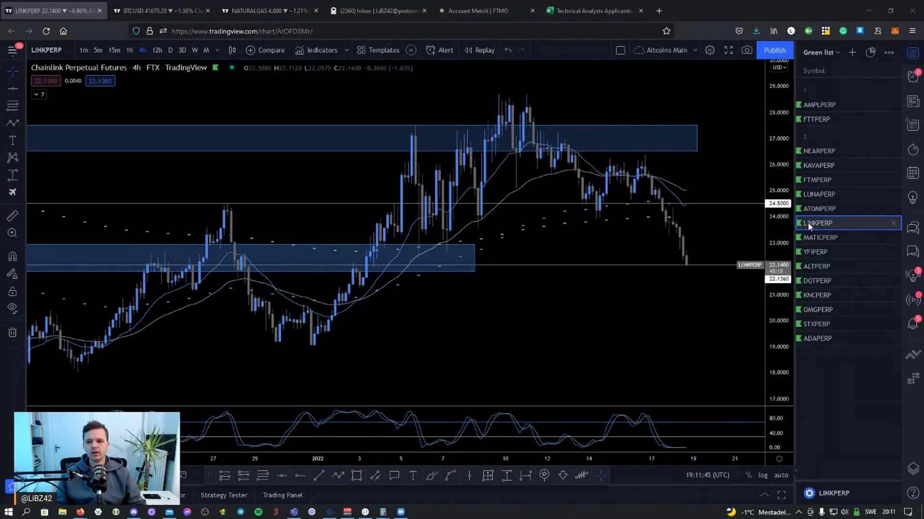
{"action": "key", "text": "Delete"}
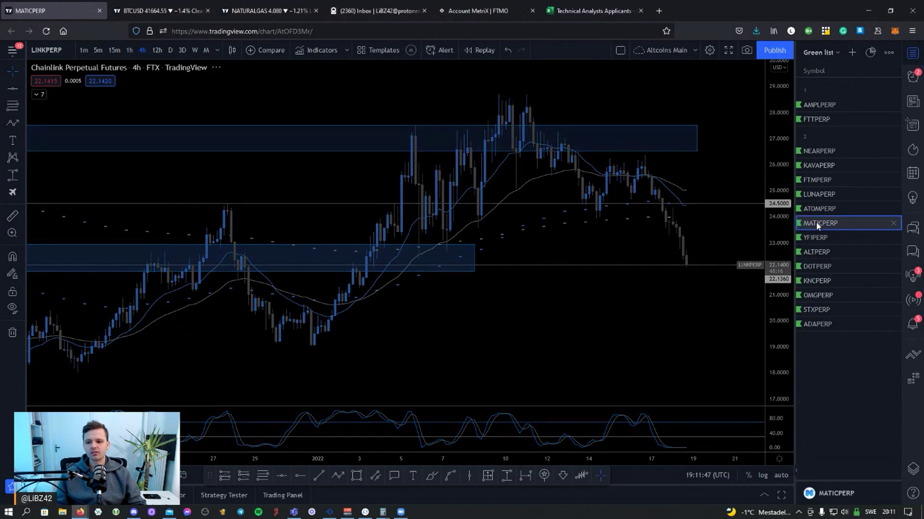
{"action": "key", "text": "Delete"}
- Check YFIPERP's 4-hour chart and remove YFIPERP and DOTPERP from section 2 of the Green list
{"action": "left_click", "coordinate": [812, 225]}
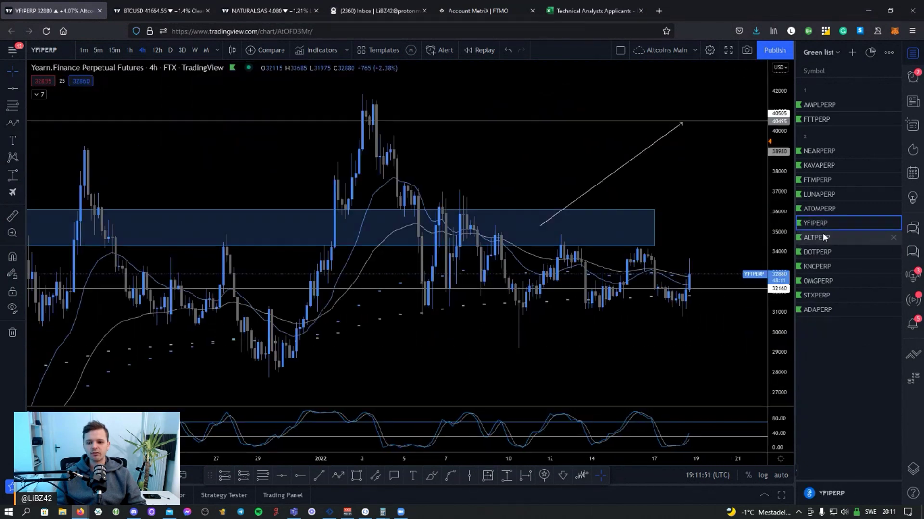
{"action": "left_click", "coordinate": [893, 223]}
{"action": "left_click", "coordinate": [837, 236]}
{"action": "left_click", "coordinate": [892, 237]}
- Check the 4-hour charts of KNCPERP and OMGPERP and remove OMGPERP and STXPERP from the Green list
{"action": "left_click", "coordinate": [853, 239]}
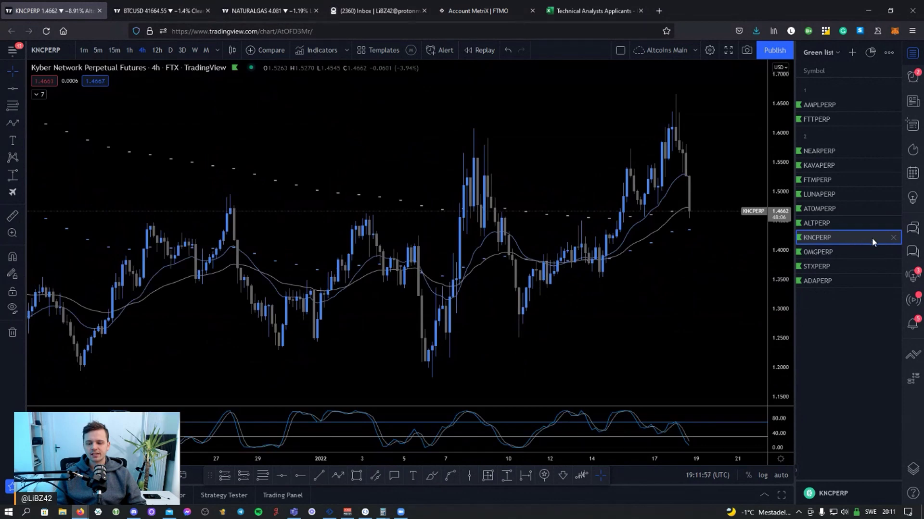
{"action": "left_click", "coordinate": [827, 251]}
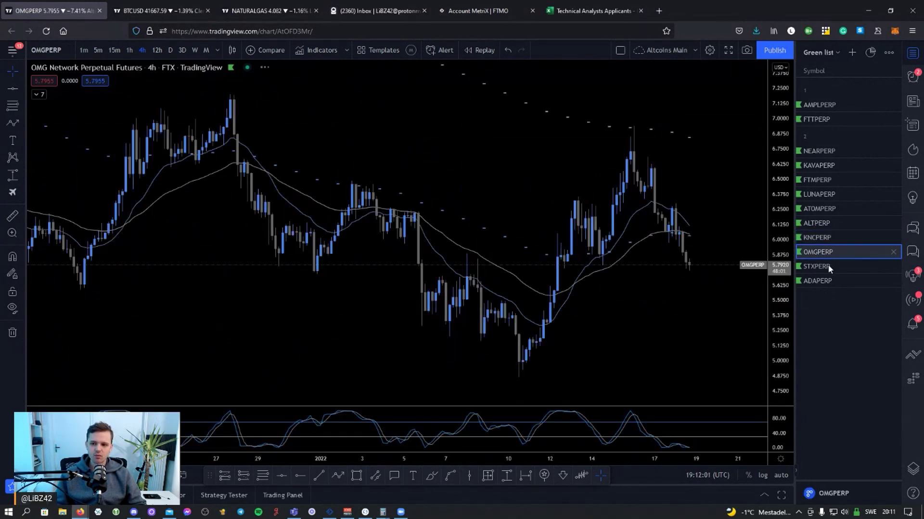
{"action": "left_click", "coordinate": [895, 253]}
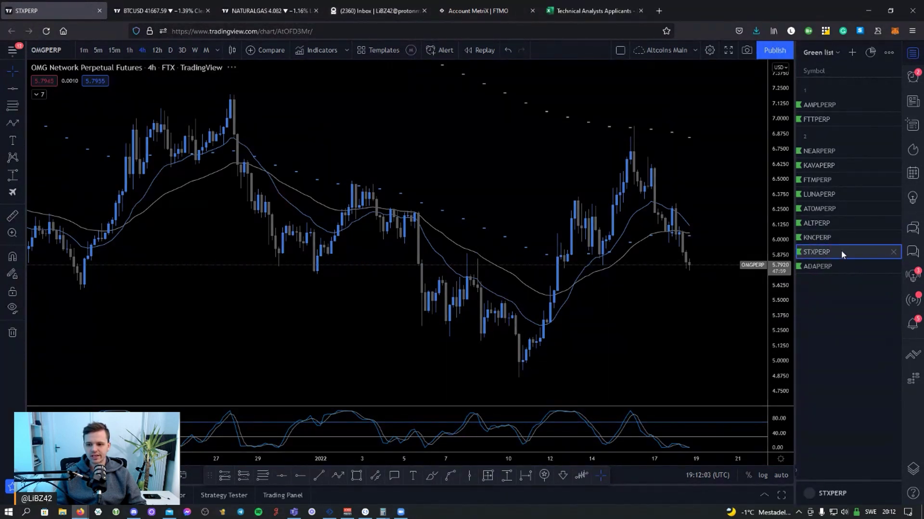
{"action": "left_click", "coordinate": [893, 253]}
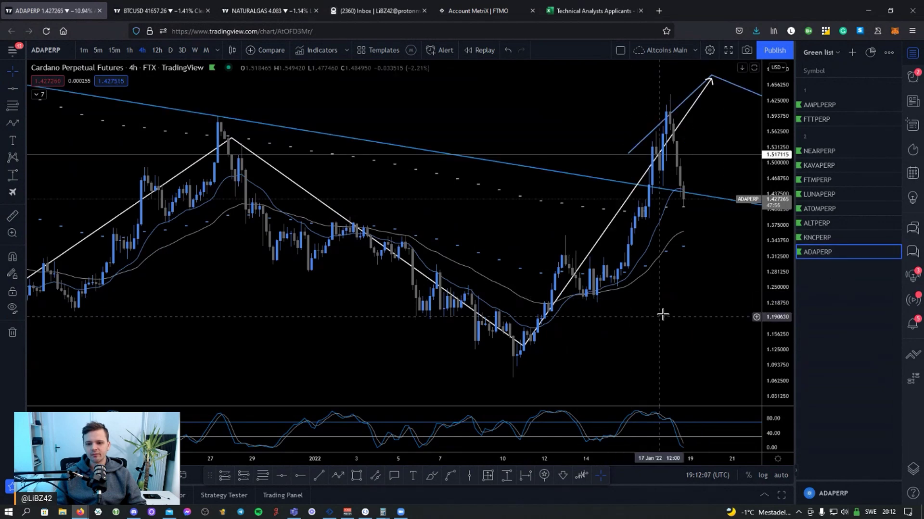
- Examine ADAPERP's 4-hour chart and move the symbol from section 2 to the end of section 1
{"action": "left_click_drag", "start_coordinate": [770, 224], "coordinate": [731, 340]}
{"action": "scroll", "coordinate": [670, 336], "scroll_direction": "down", "scroll_amount": 3}
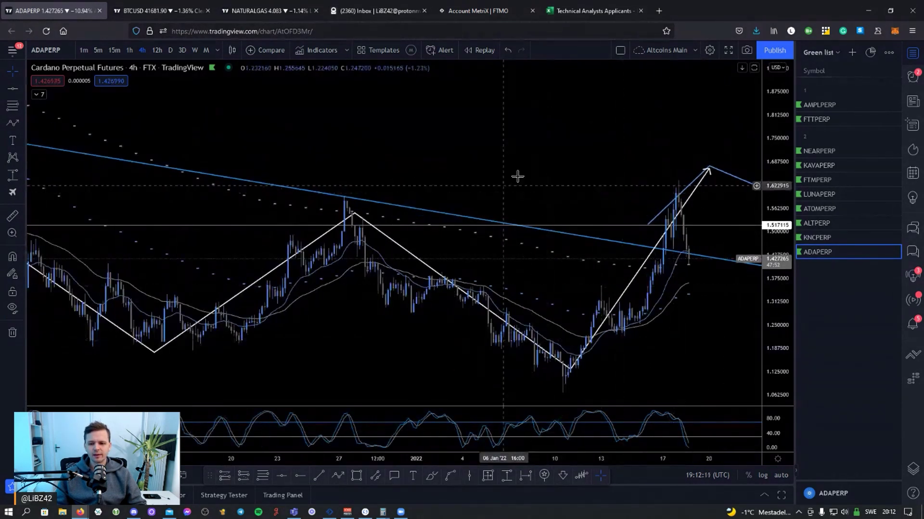
{"action": "scroll", "coordinate": [529, 157], "scroll_direction": "up", "scroll_amount": 4}
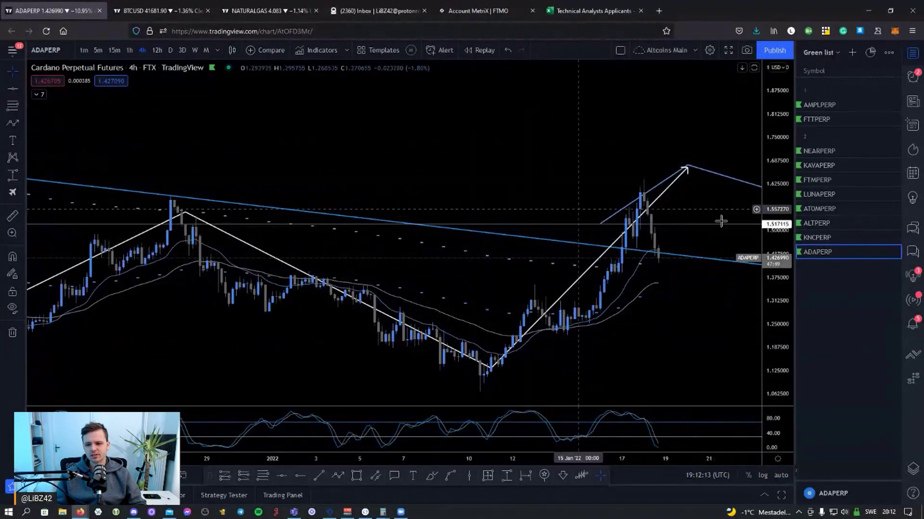
{"action": "left_click_drag", "start_coordinate": [817, 252], "coordinate": [824, 166]}
- Review the 4-hour charts of the remaining section 2 symbols, from NEARPERP down to KNCPERP
{"action": "left_click", "coordinate": [823, 166]}
{"action": "scroll", "coordinate": [611, 317], "scroll_direction": "up", "scroll_amount": 3}
{"action": "key", "text": "Down"}
{"action": "key", "text": "Down"}
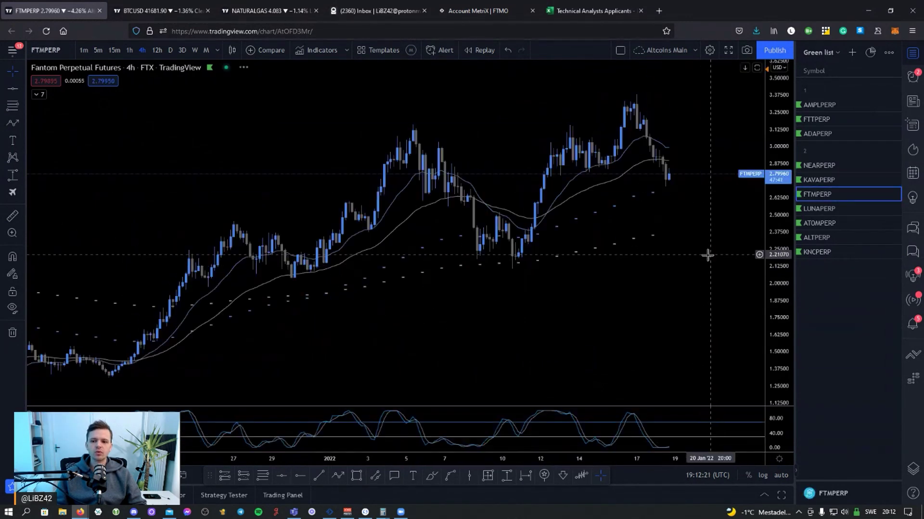
{"action": "key", "text": "Down"}
{"action": "key", "text": "Down"}
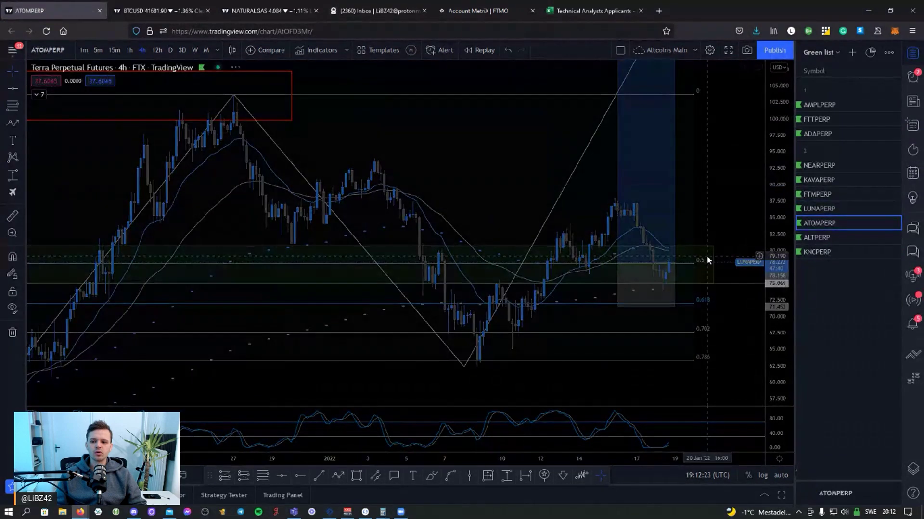
{"action": "key", "text": "Down"}
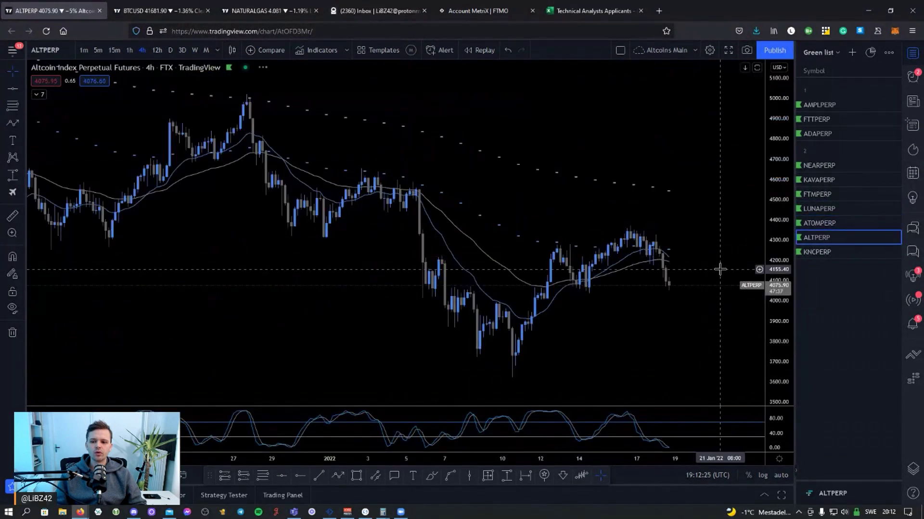
{"action": "key", "text": "Down"}
- Reorder section 1 of the Green list to ADAPERP, FTTPERP, AMPLPERP
{"action": "left_click", "coordinate": [812, 110]}
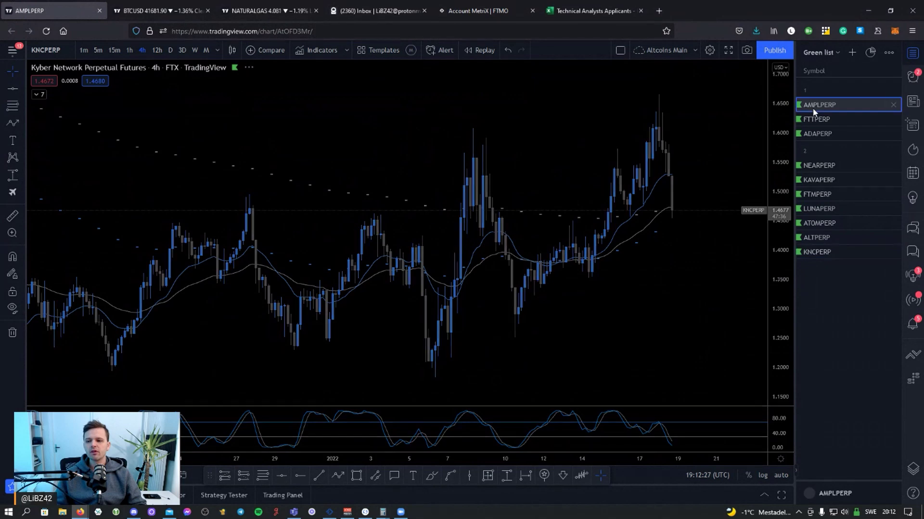
{"action": "mouse_move", "coordinate": [824, 100]}
{"action": "left_mouse_down"}
{"action": "mouse_move", "coordinate": [817, 88]}
{"action": "mouse_move", "coordinate": [820, 97]}
{"action": "left_mouse_up"}
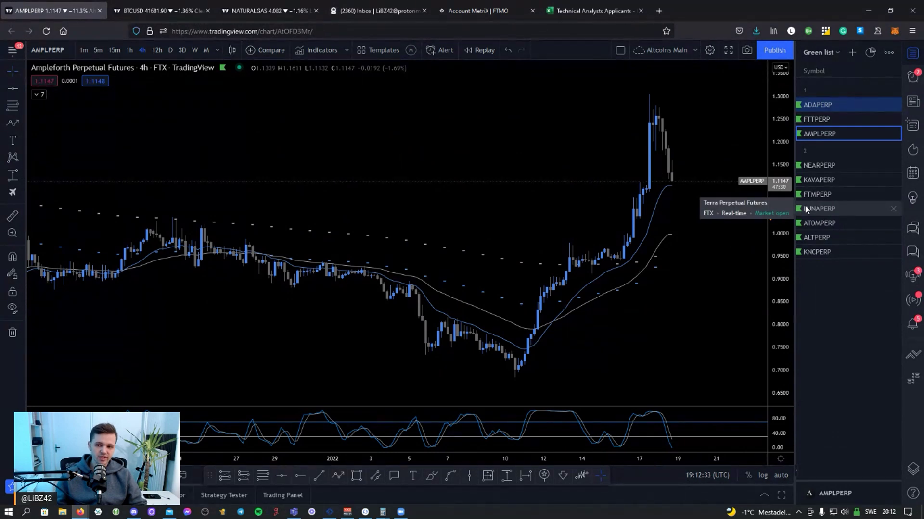
- Review the 4-hour charts of ADAPERP, FTTPERP and AMPLPERP, and check the daily BTCUSD chart for comparison
{"action": "left_click", "coordinate": [820, 106]}
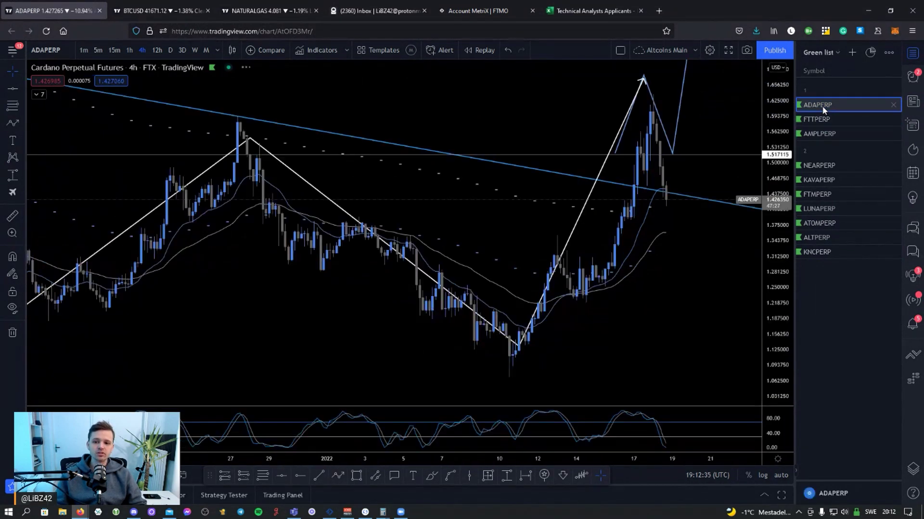
{"action": "scroll", "coordinate": [677, 371], "scroll_direction": "down", "scroll_amount": 5}
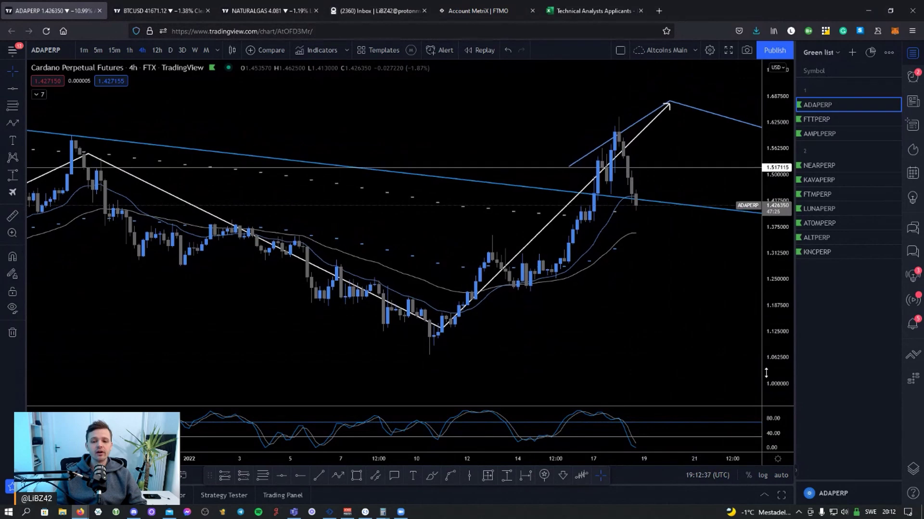
{"action": "scroll", "coordinate": [522, 125], "scroll_direction": "down", "scroll_amount": 3}
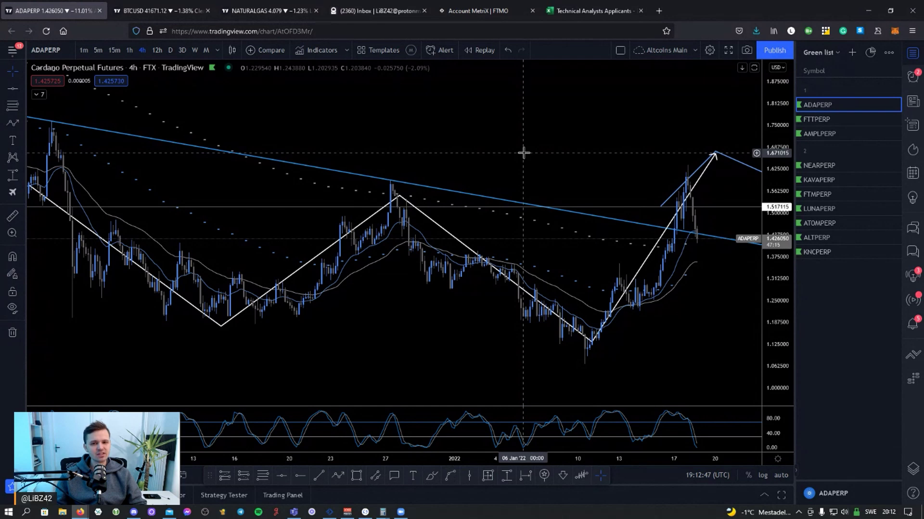
{"action": "key", "text": "Down"}
{"action": "key", "text": "Down"}
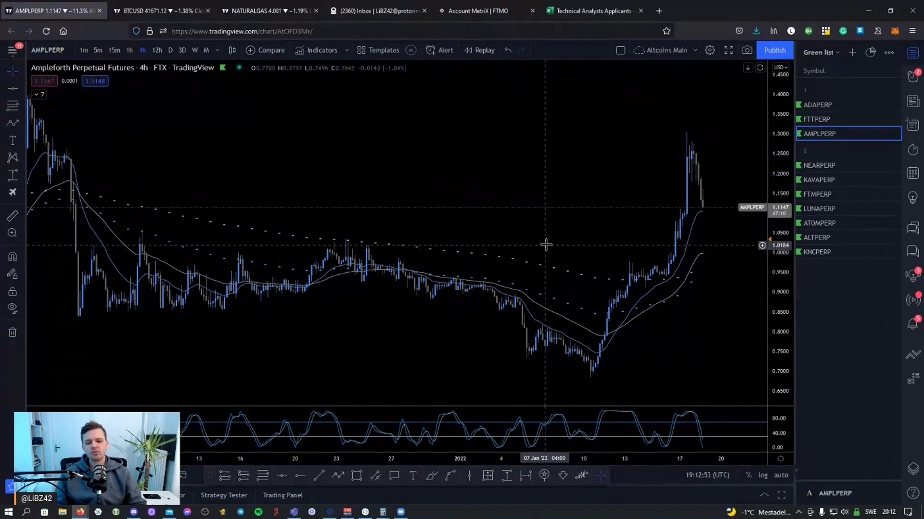
{"action": "left_click", "coordinate": [122, 14]}
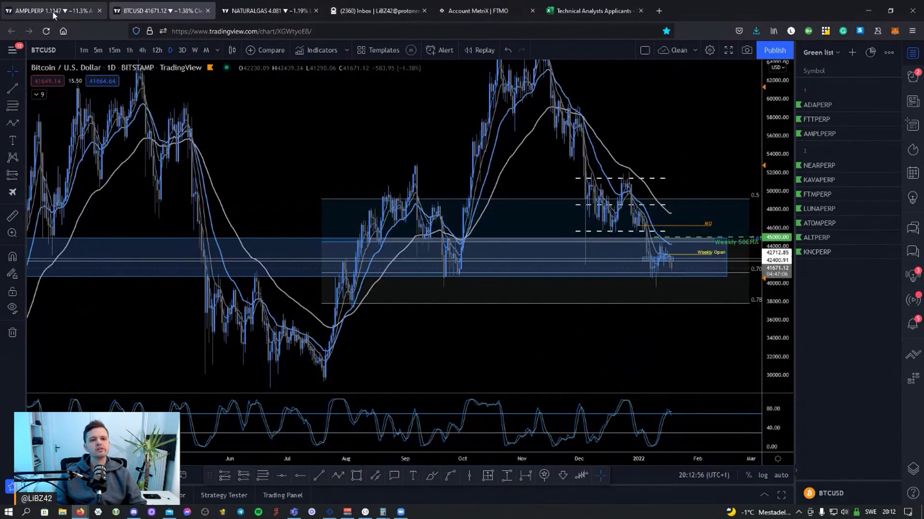
{"action": "left_click", "coordinate": [53, 15]}
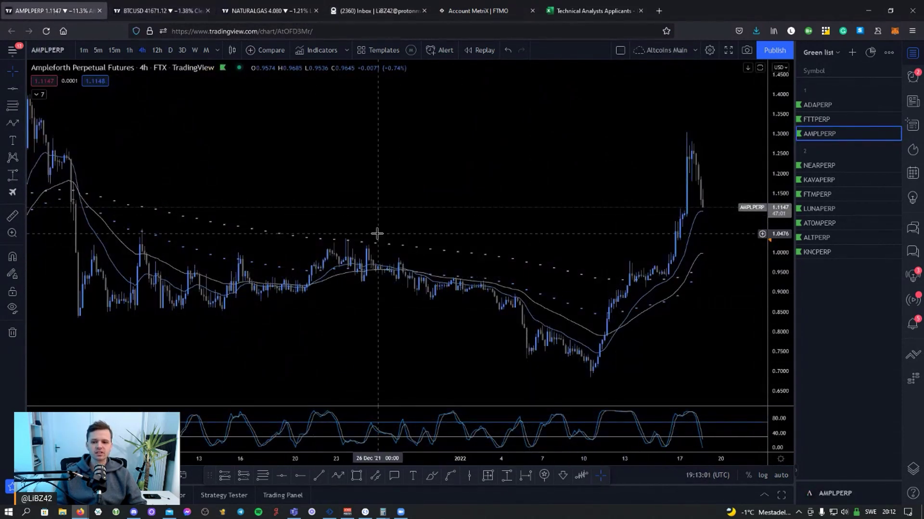
- Draw a rectangular zone on AMPLPERP's 4-hour chart from about 0.95 to 1.03, extending past the latest candle
{"action": "key", "text": "alt+shift+r"}
{"action": "left_click", "coordinate": [73, 268]}
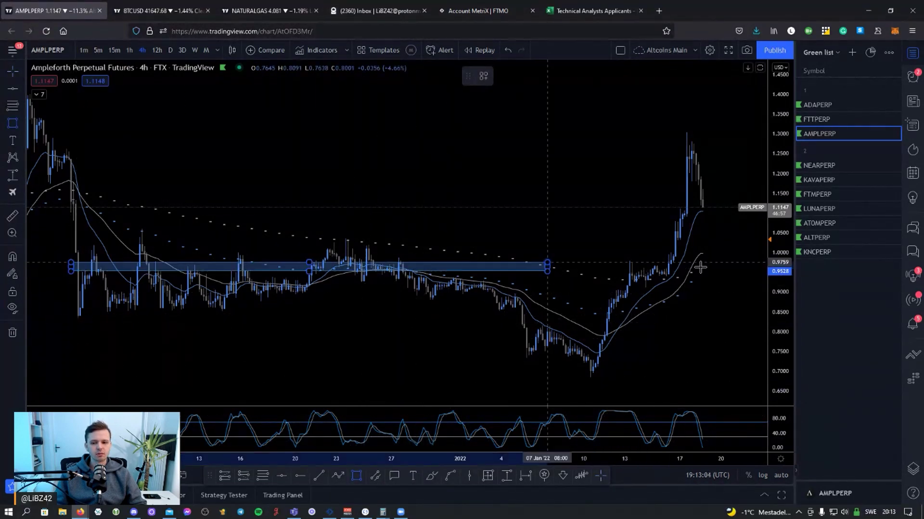
{"action": "left_click", "coordinate": [737, 242]}
{"action": "left_click_drag", "start_coordinate": [519, 176], "coordinate": [516, 150]}
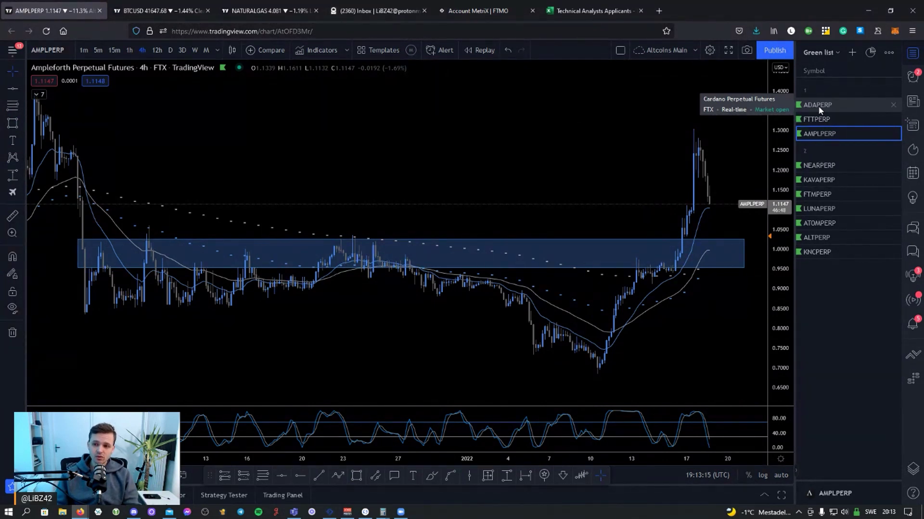
- Compare the 4-hour charts of the section 1 symbols ADAPERP, FTTPERP and AMPLPERP once more
{"action": "left_click", "coordinate": [820, 109]}
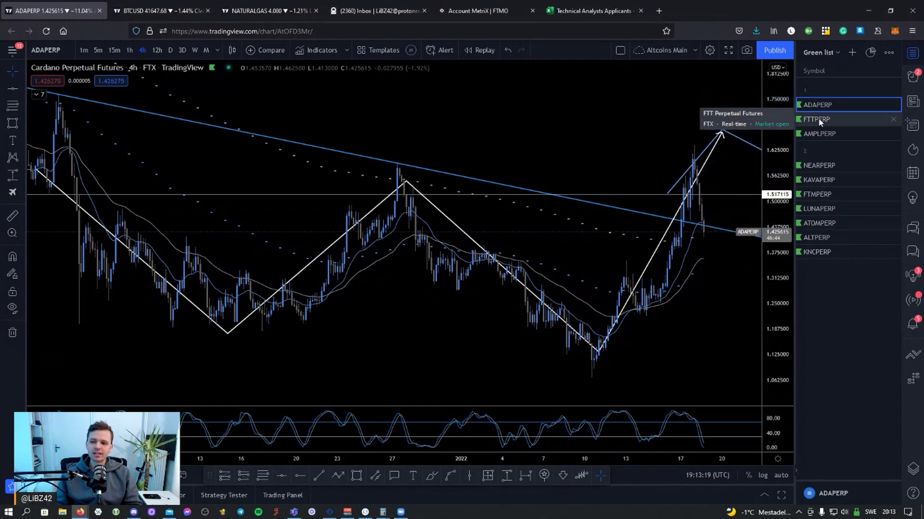
{"action": "left_click", "coordinate": [820, 120]}
{"action": "left_click", "coordinate": [820, 132]}
{"action": "left_click", "coordinate": [817, 106]}
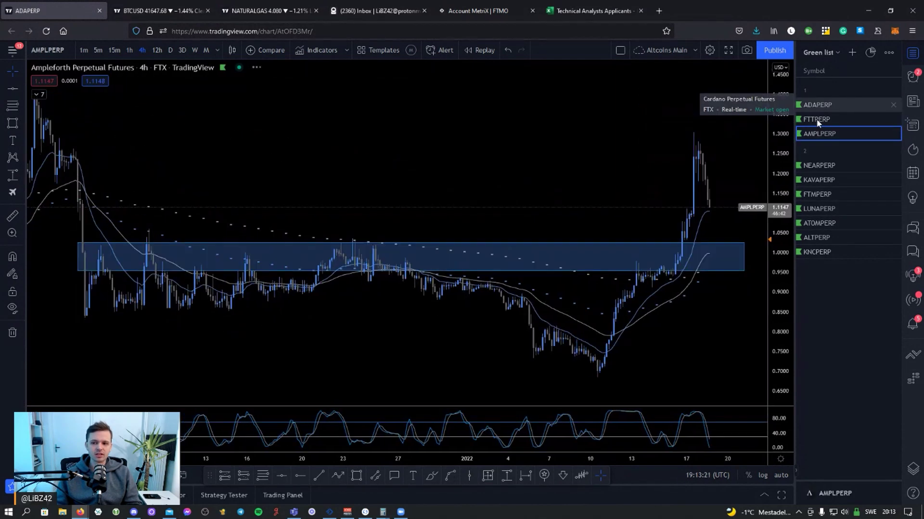
{"action": "left_click", "coordinate": [816, 120]}
{"action": "left_click", "coordinate": [817, 133]}
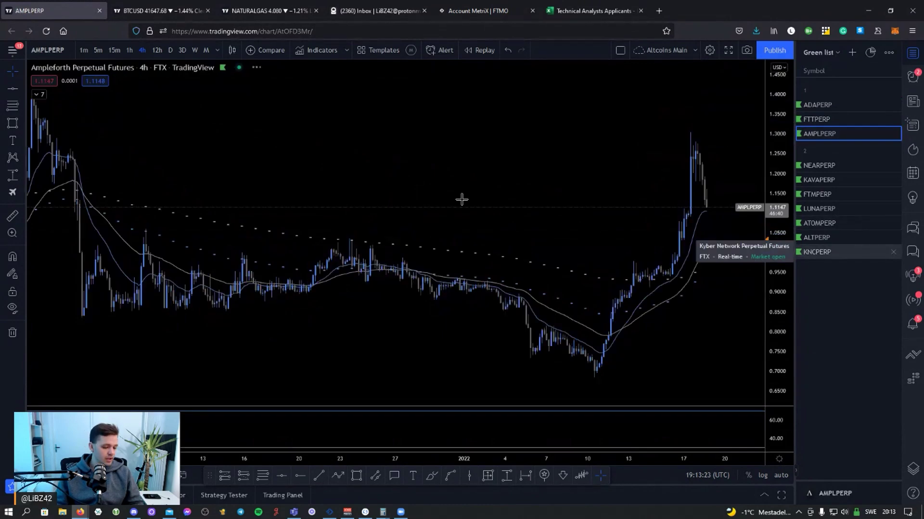